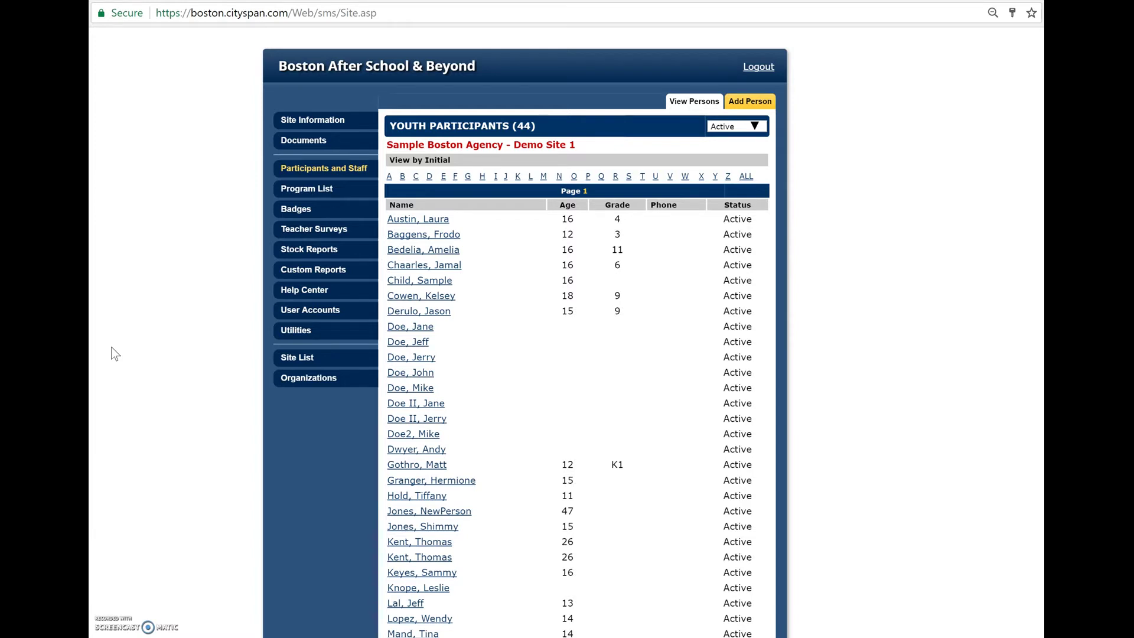
# - Open the registration record of the last active youth participant whose surname begins with K
pyautogui.scroll(-1, 114, 354)
pyautogui.scroll(-1, 115, 354)
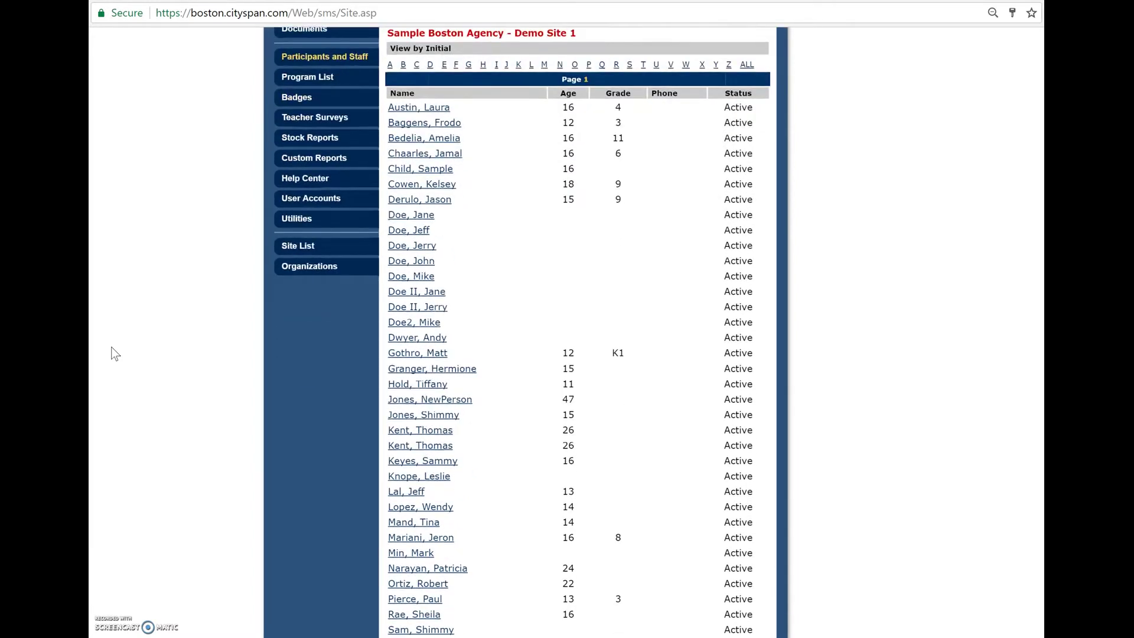
pyautogui.scroll(2, 114, 354)
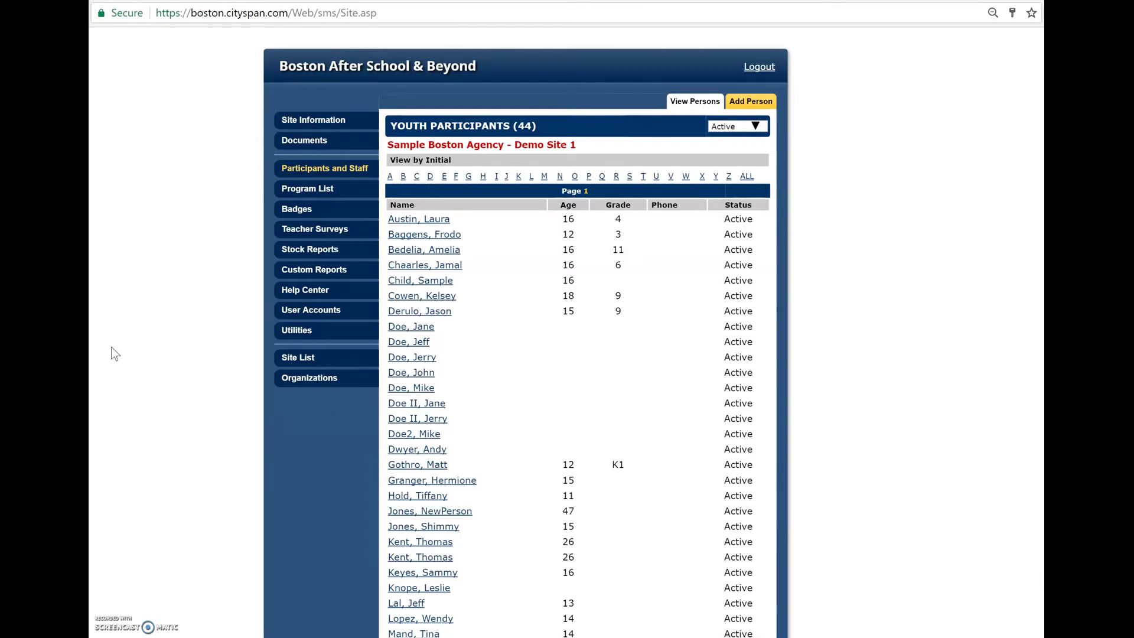
pyautogui.scroll(-5, 115, 354)
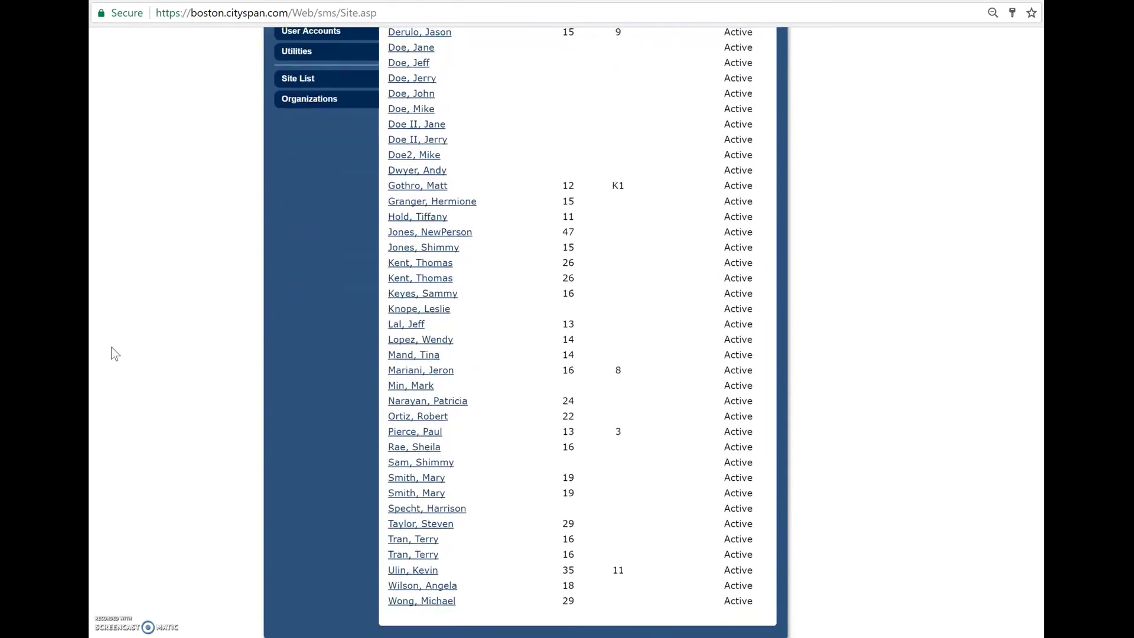
pyautogui.scroll(-1, 115, 354)
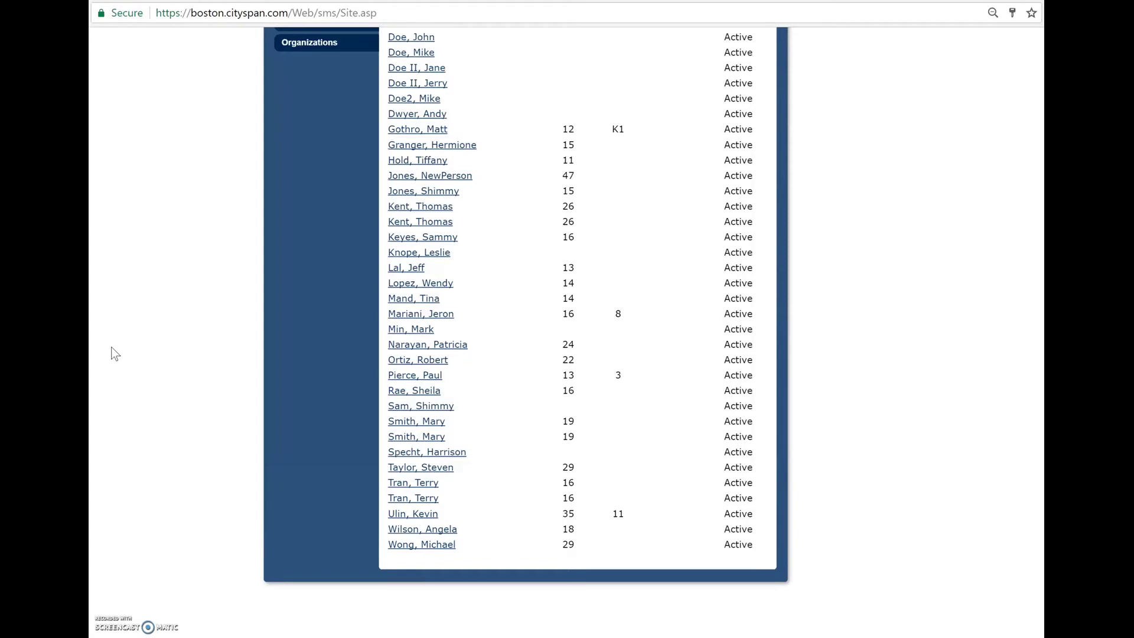
pyautogui.scroll(-2, 116, 353)
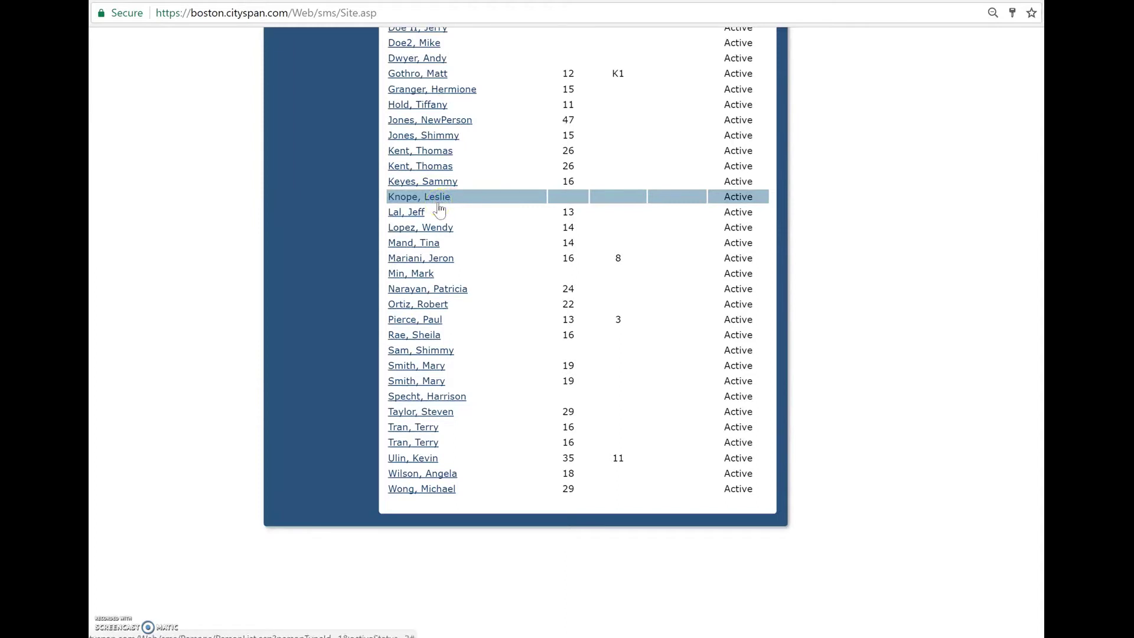
pyautogui.click(473, 196)
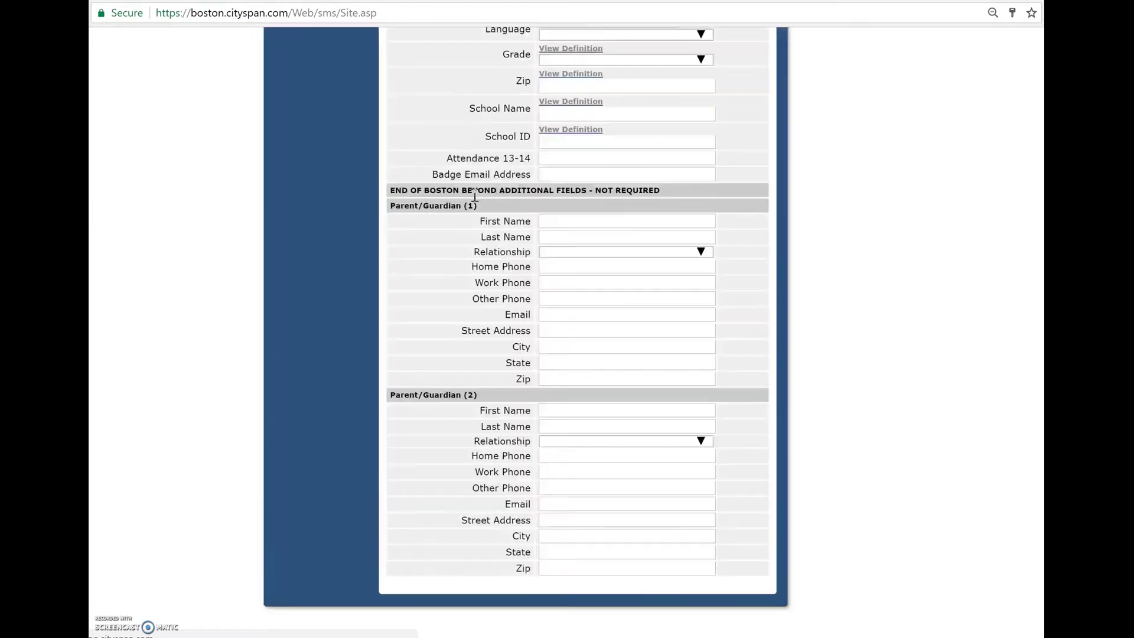
pyautogui.scroll(5, 717, 76)
pyautogui.scroll(2, 716, 74)
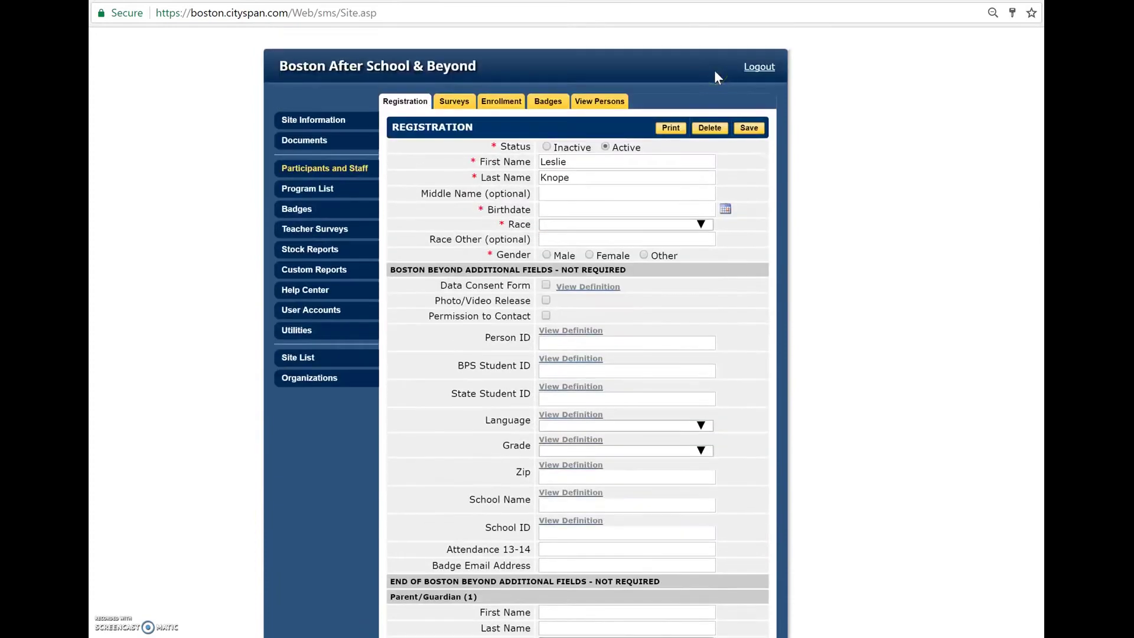
# - Enter the participant's date of birth in the Birthdate field of the registration form
pyautogui.click(621, 214)
pyautogui.write('5/9/2001')
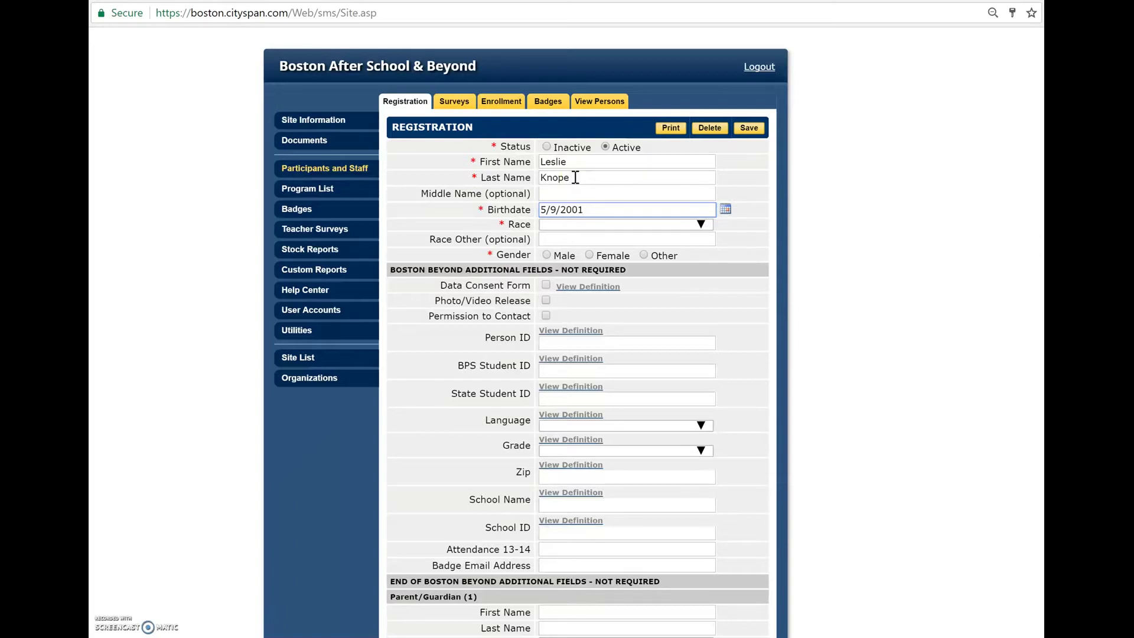
pyautogui.click(595, 211)
pyautogui.scroll(-1, 863, 457)
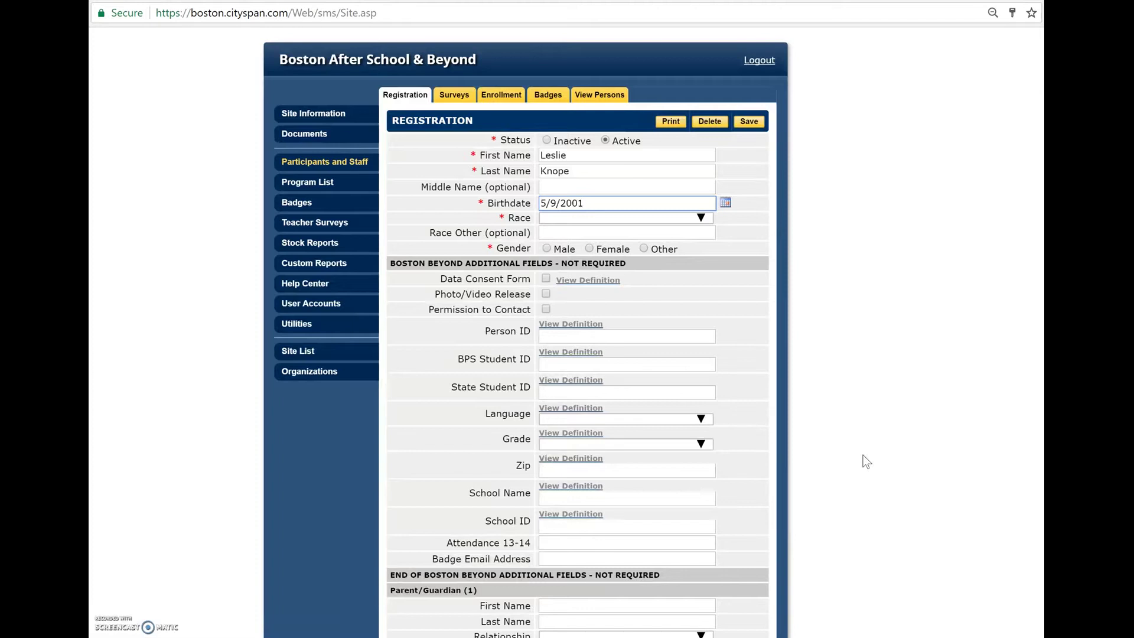
pyautogui.click(898, 436)
pyautogui.scroll(-1, 885, 502)
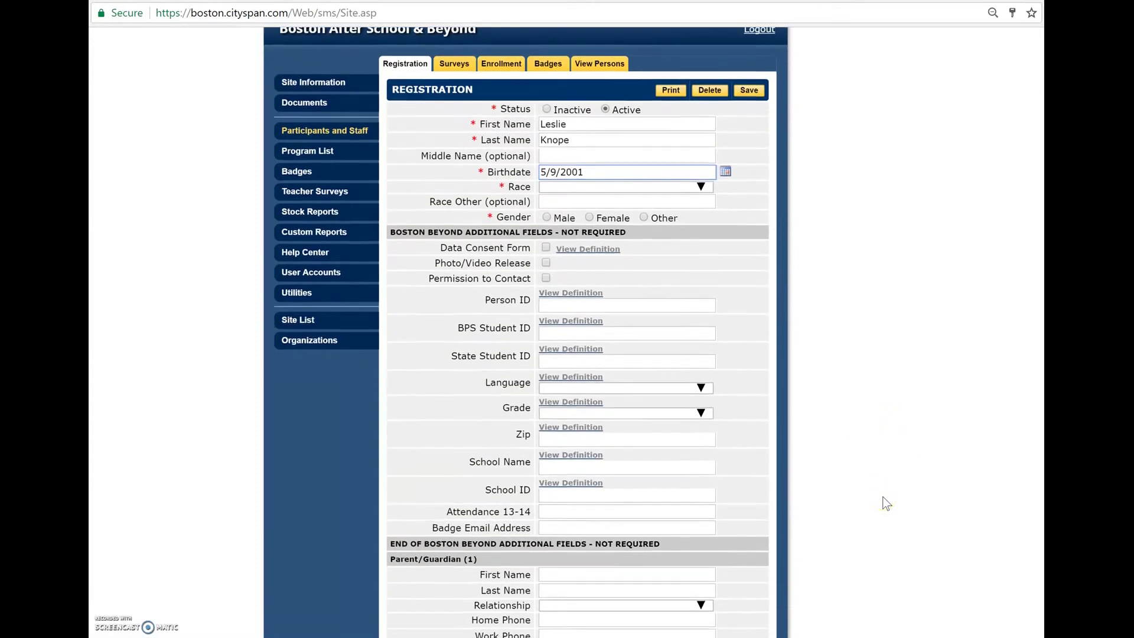
pyautogui.scroll(1, 886, 502)
pyautogui.scroll(-1, 886, 502)
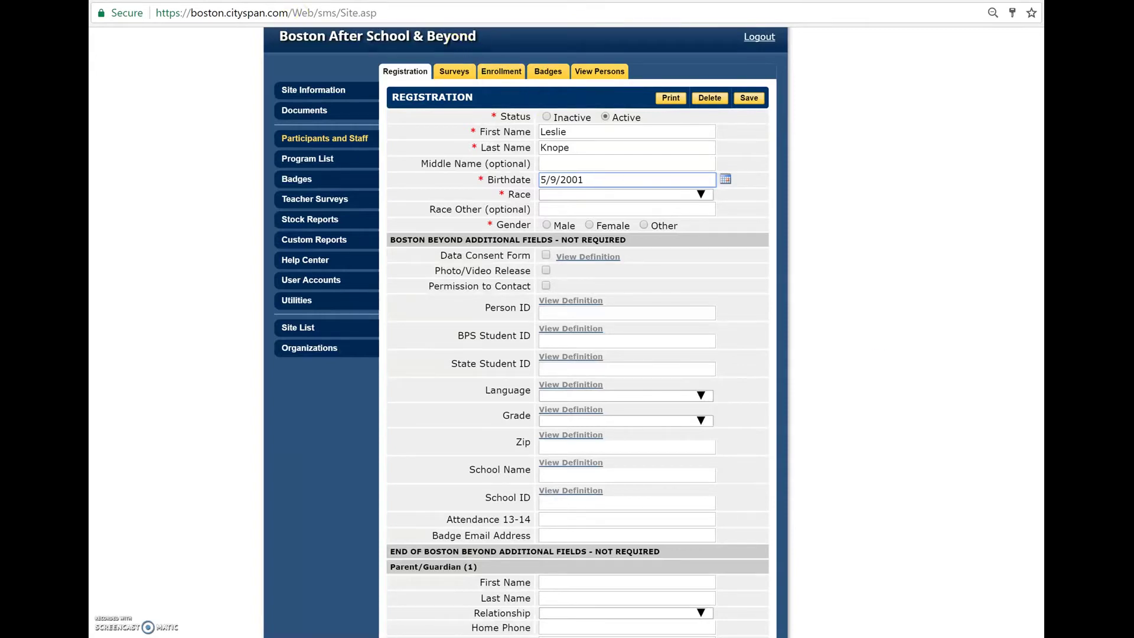
# - Open insight.bostonbeyond.org in a new tab and go to the measurement page "Cityspan: A Database for Providers"
pyautogui.click(216, 3)
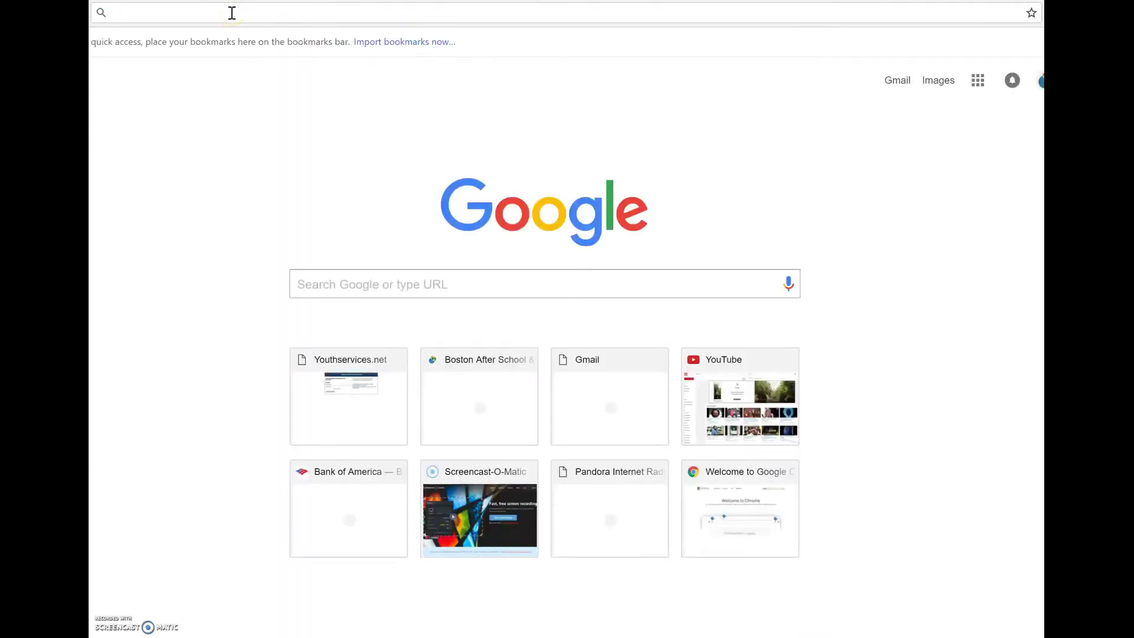
pyautogui.write('insight.bostonbeyond.org')
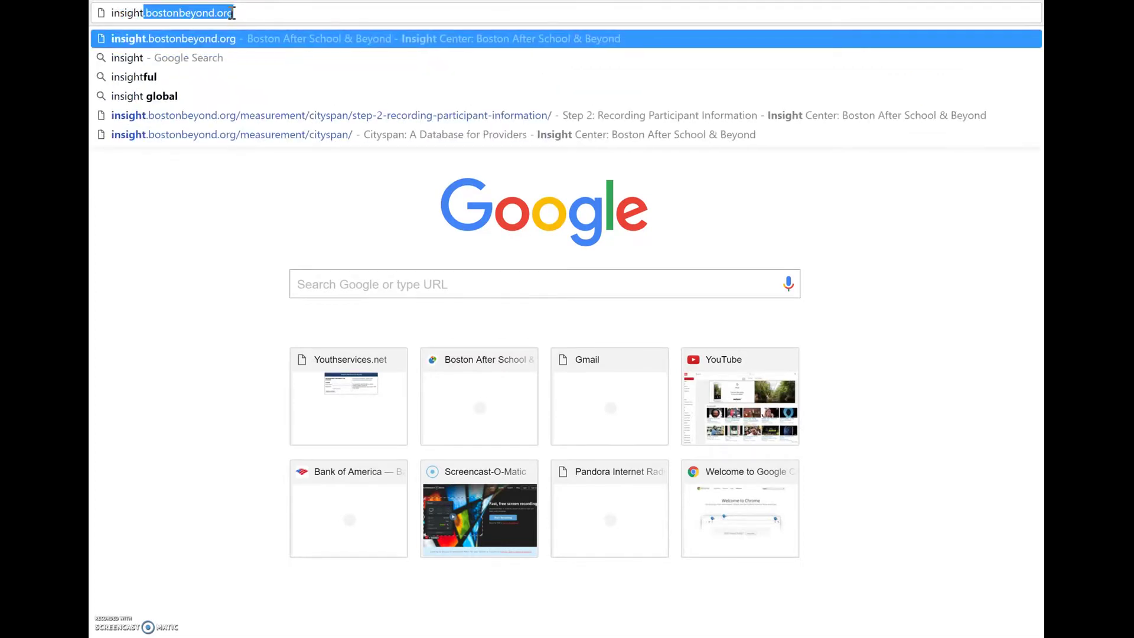
pyautogui.press('Return')
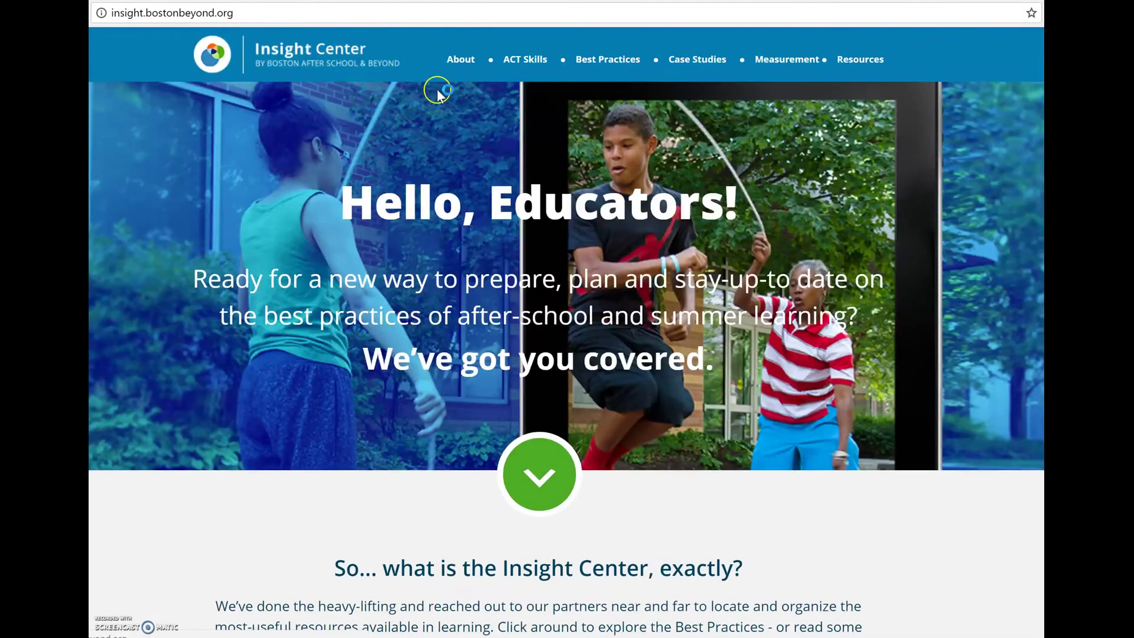
pyautogui.click(762, 66)
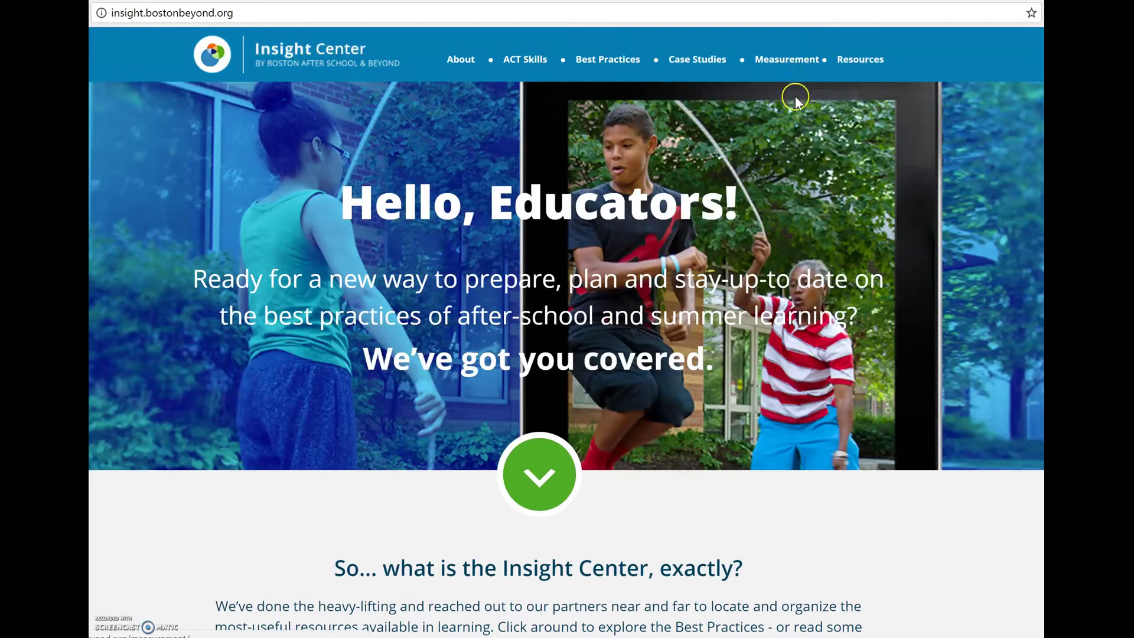
pyautogui.moveTo(770, 74)
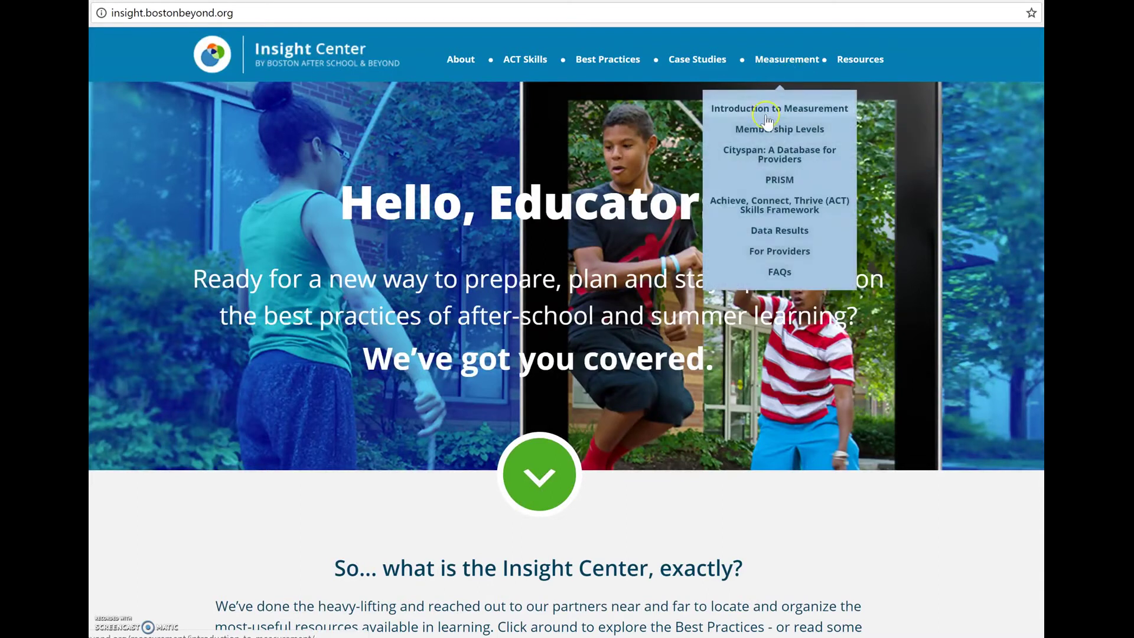
pyautogui.click(764, 150)
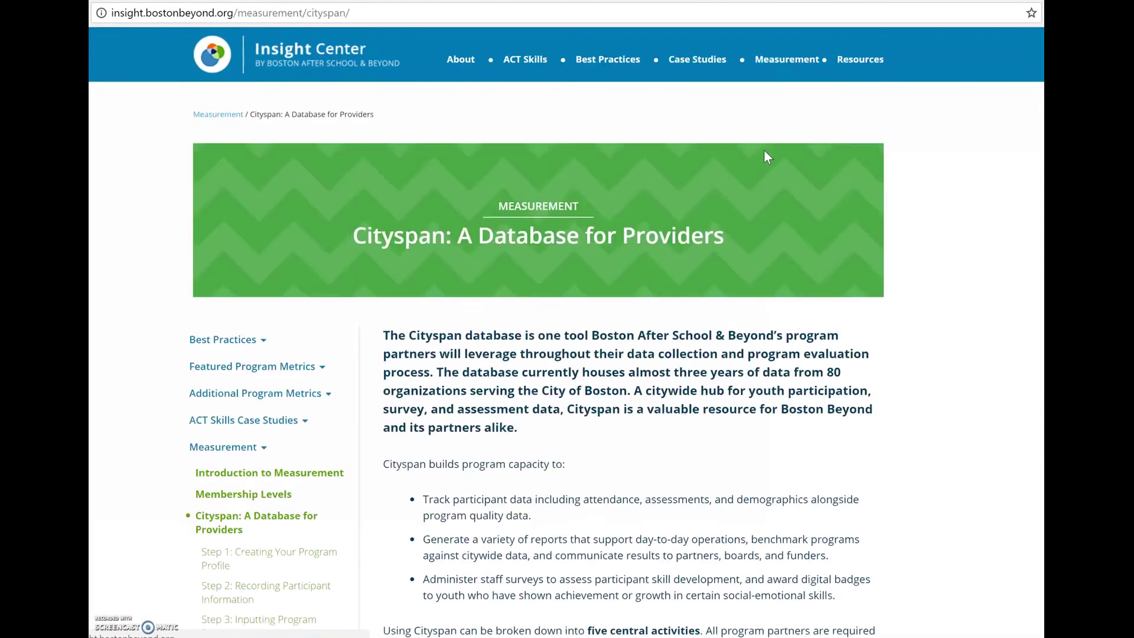
# - Open "Step 2: Recording Participant Information" and expand the "How to Upload Participants" section
pyautogui.scroll(-2, 535, 489)
pyautogui.scroll(-5, 538, 490)
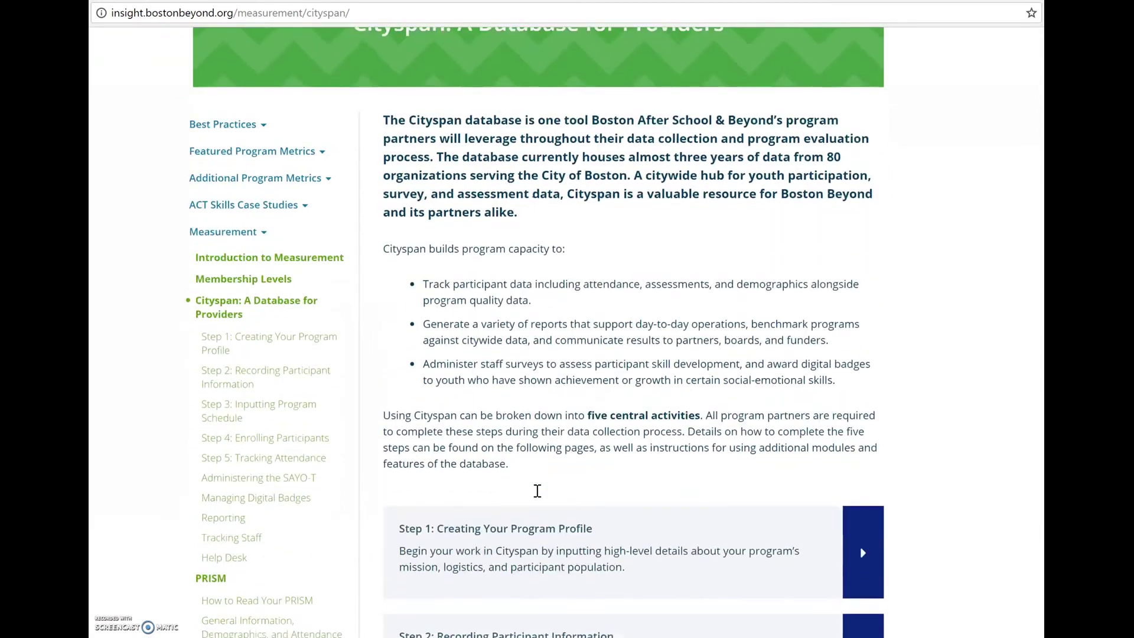
pyautogui.click(547, 532)
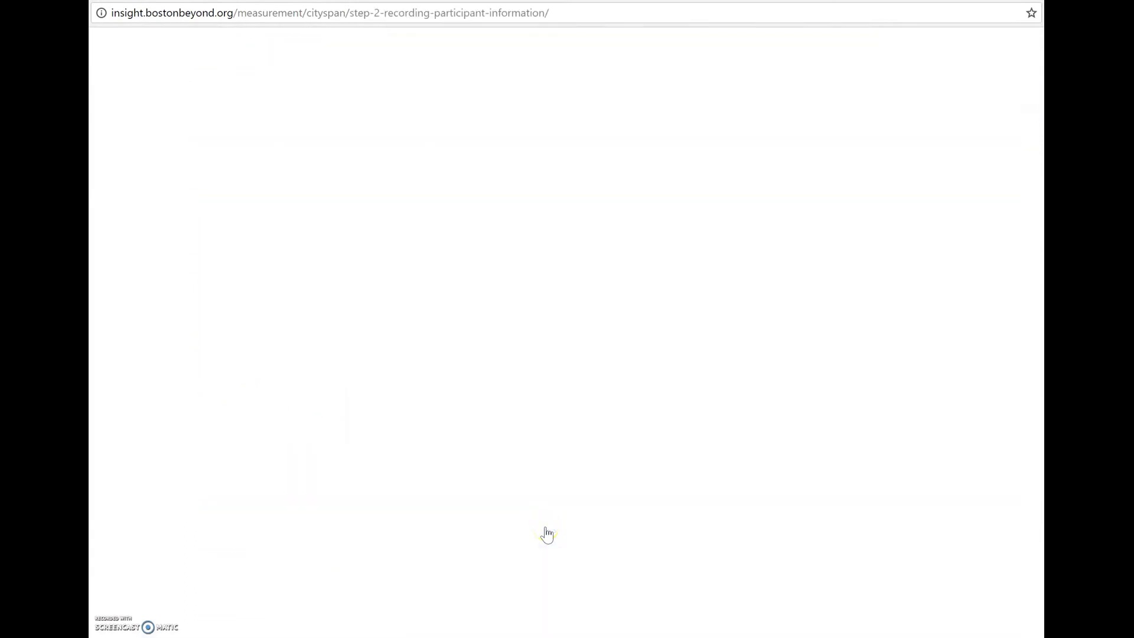
pyautogui.scroll(-2, 644, 483)
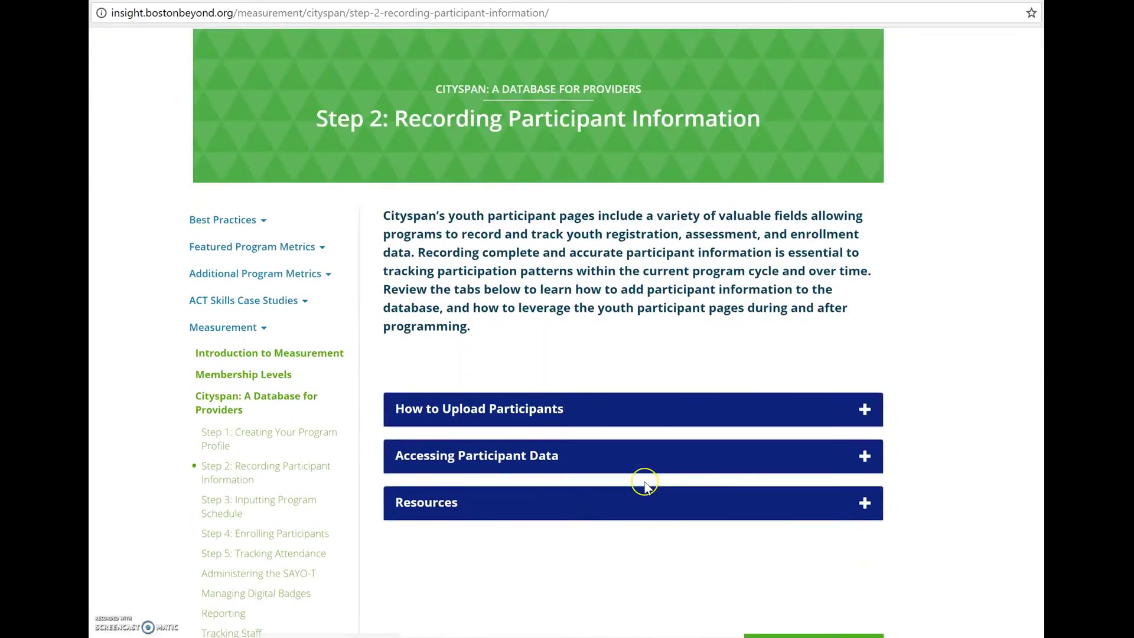
pyautogui.click(629, 415)
pyautogui.scroll(-3, 998, 419)
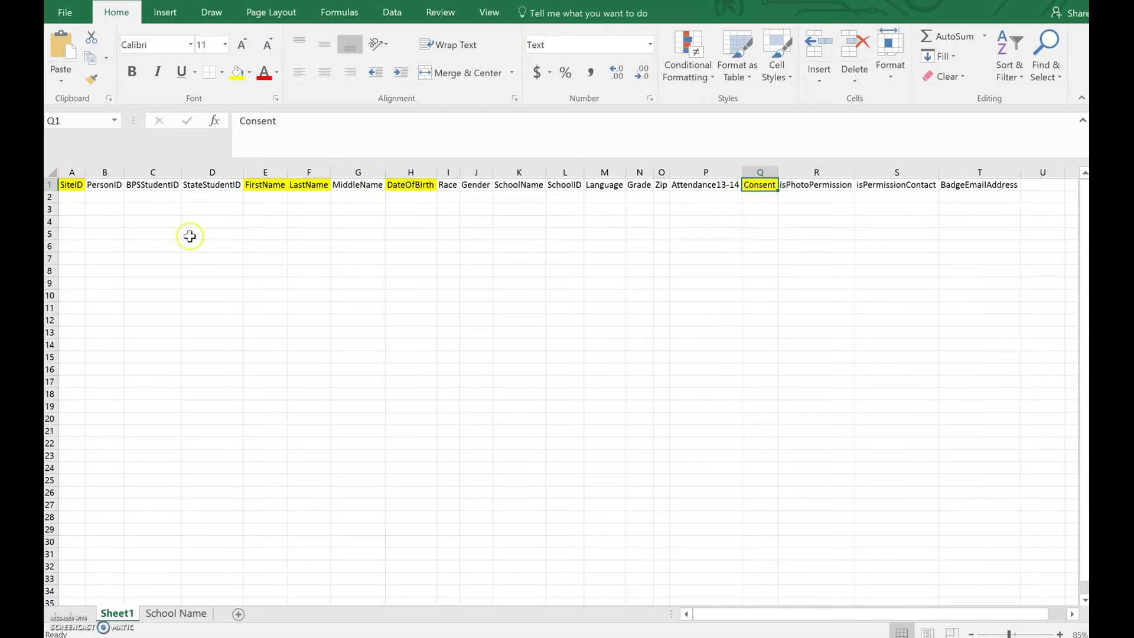
# - Switch to the participant upload template in Excel and select the first empty cell under SiteID
pyautogui.click(71, 188)
pyautogui.click(72, 200)
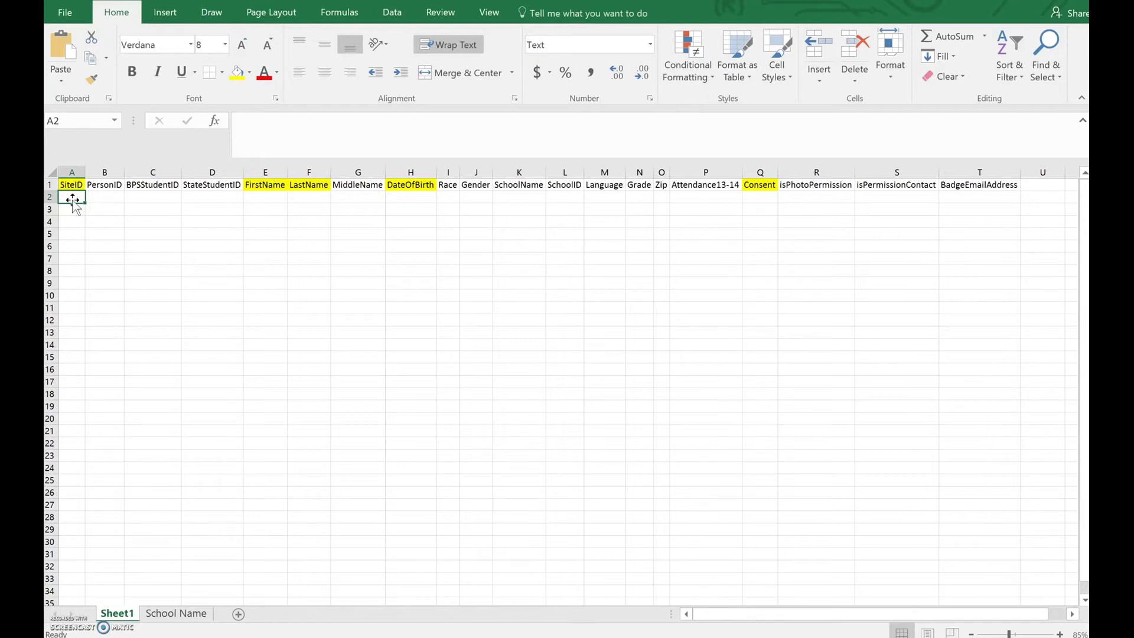
pyautogui.click(70, 200)
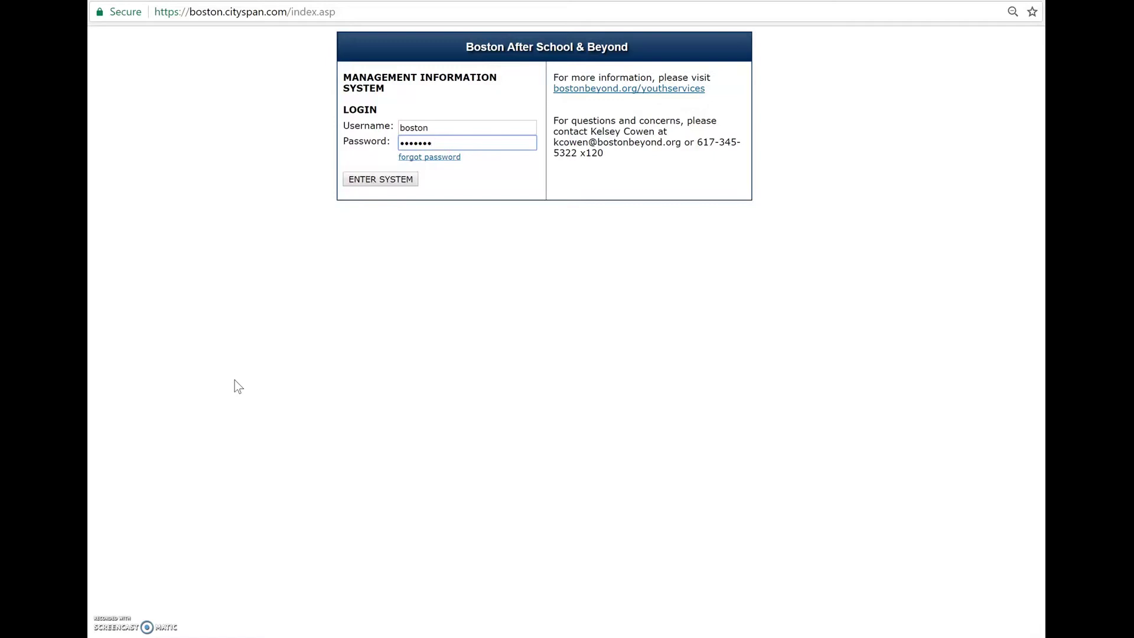
# - Switch to Cityspan, log in, open Demo Site 1's site information and copy its Site ID
pyautogui.click(404, 180)
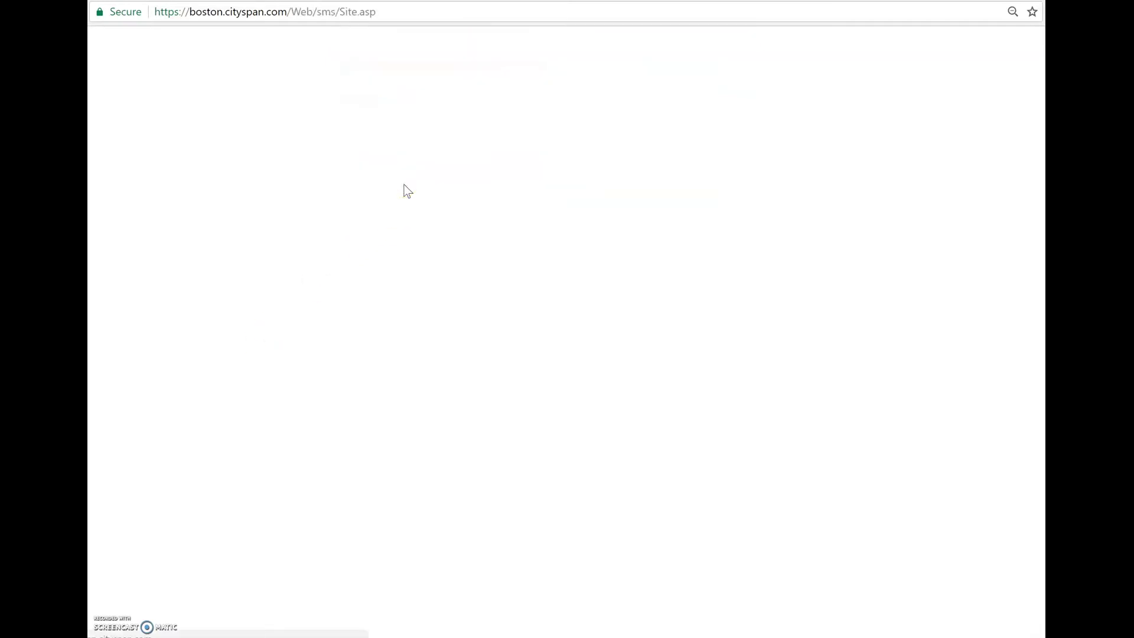
pyautogui.click(456, 160)
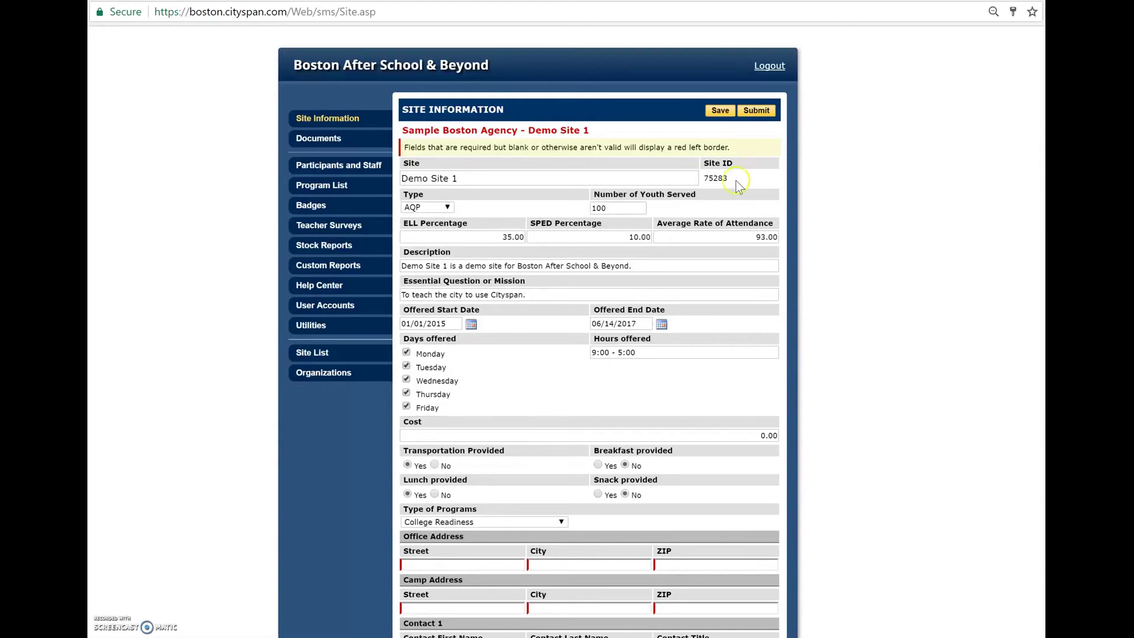
pyautogui.moveTo(727, 178)
pyautogui.mouseDown()
pyautogui.moveTo(699, 179)
pyautogui.moveTo(707, 186)
pyautogui.mouseUp()
pyautogui.hotkey('ctrl', 'c')
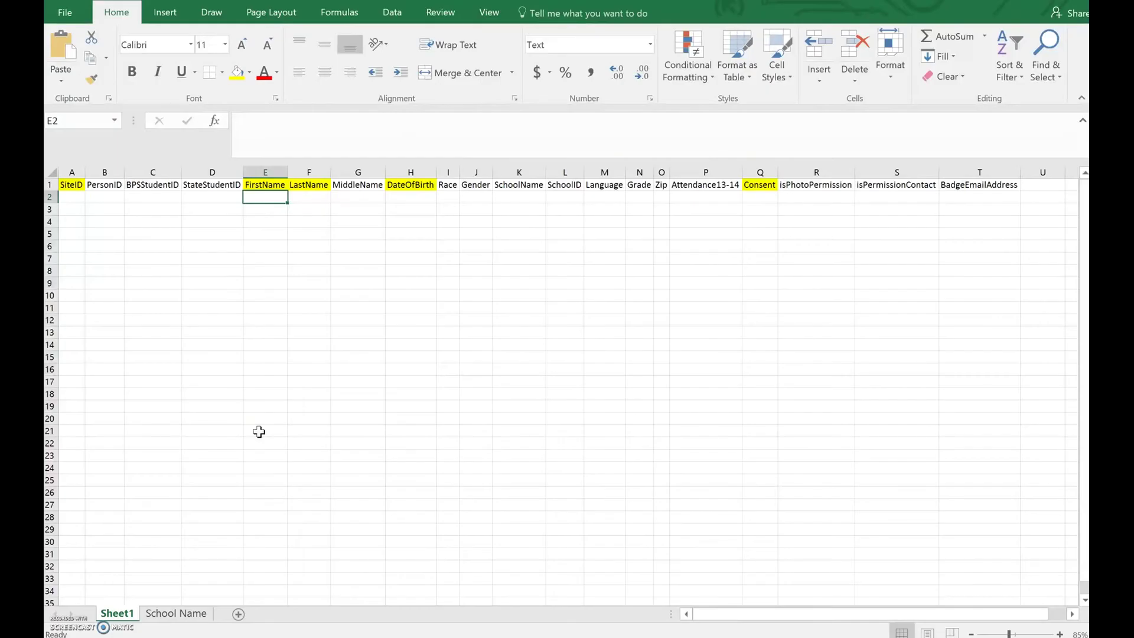
# - Switch back to the Excel template and paste the copied Site ID into cell A2
pyautogui.click(51, 308)
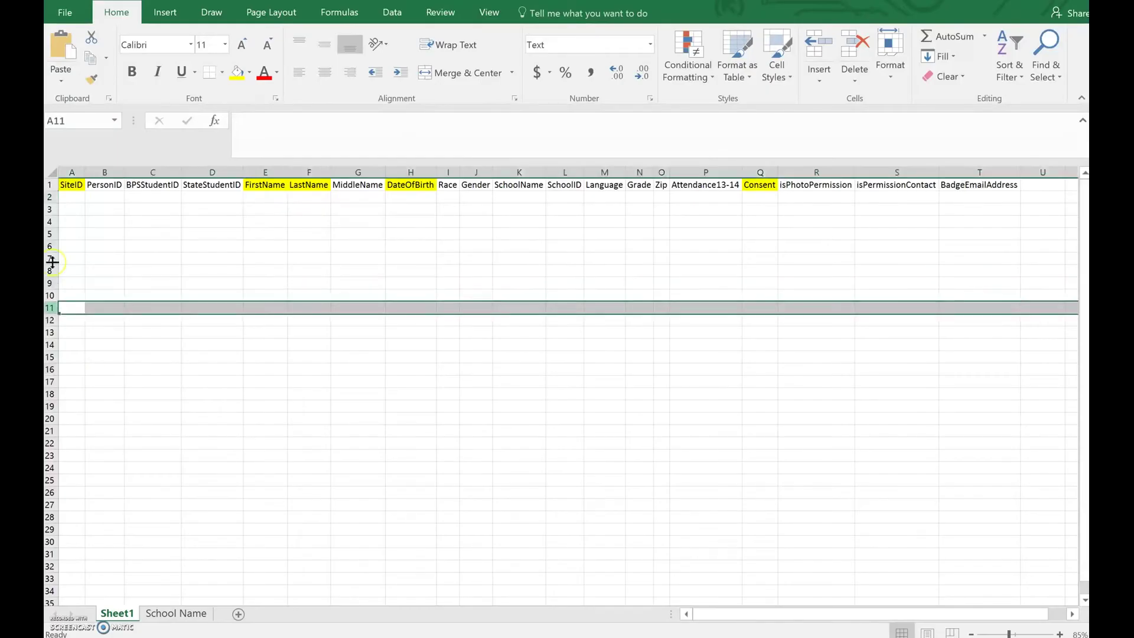
pyautogui.click(68, 197)
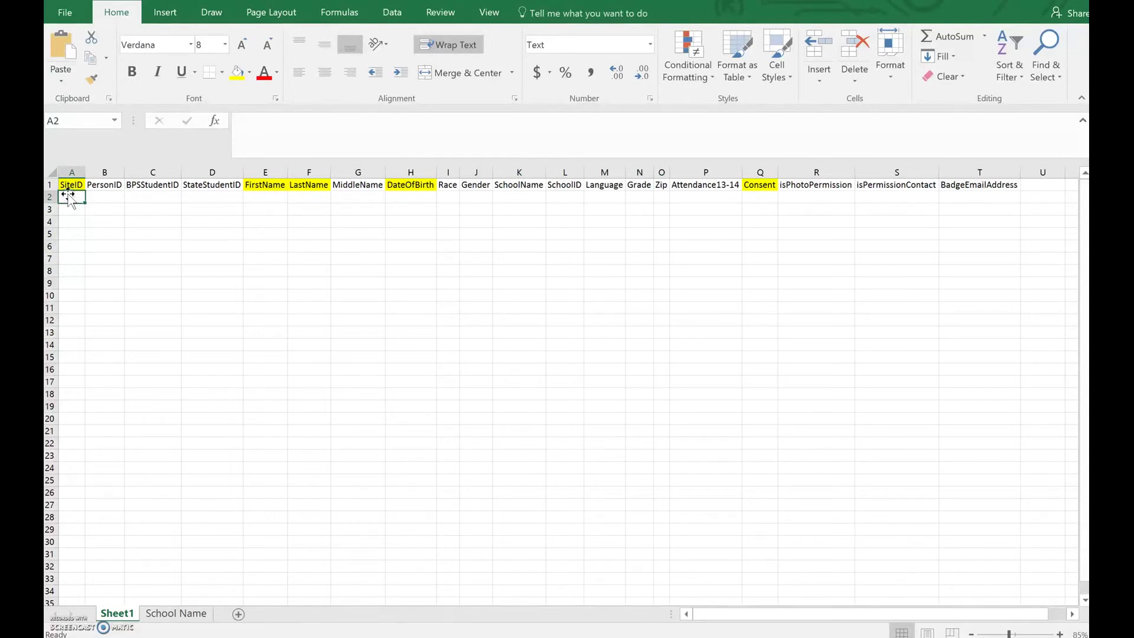
pyautogui.hotkey('ctrl', 'v')
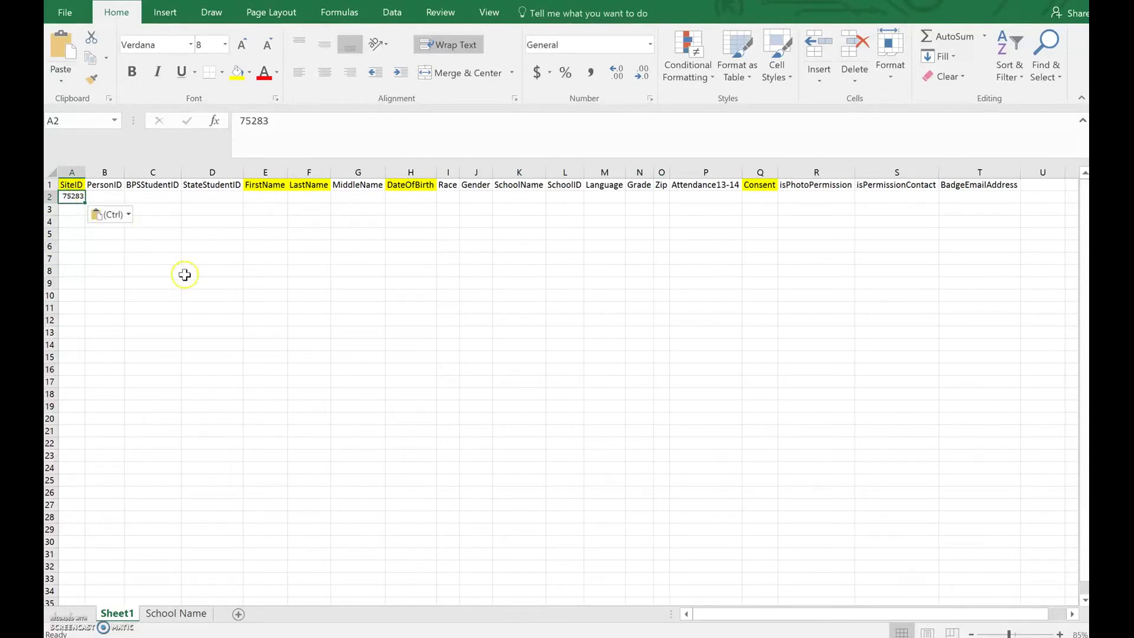
# - Examine the student ID, name and DateOfBirth columns along row 2 of the upload template
pyautogui.click(282, 197)
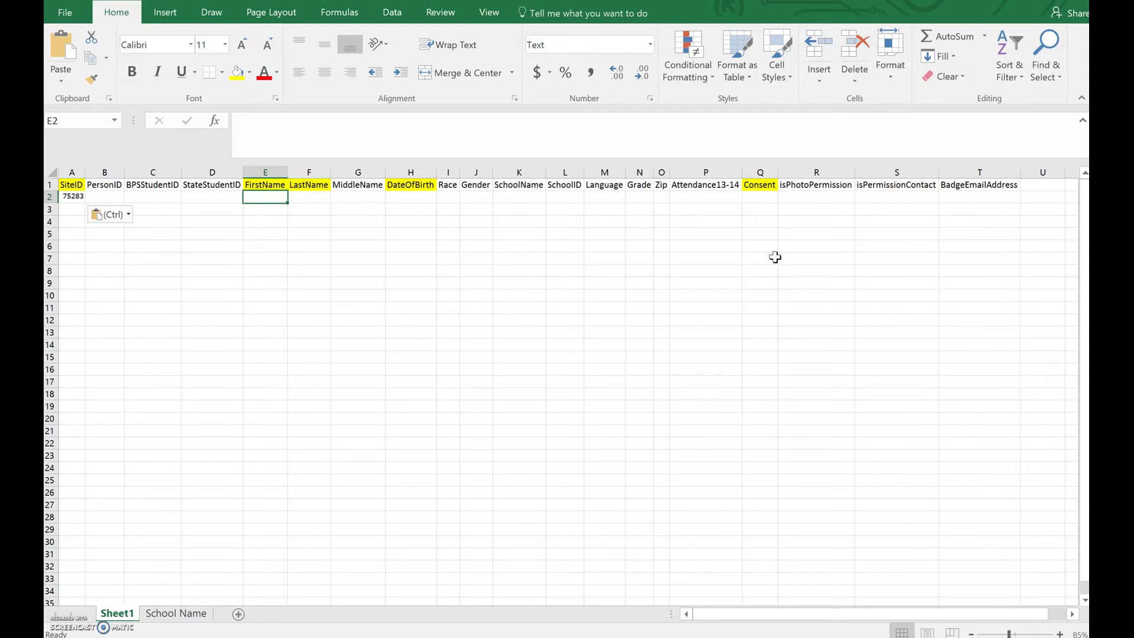
pyautogui.press('Right')
pyautogui.press('Left')
pyautogui.press('Right')
pyautogui.press('Left')
pyautogui.press('Left')
pyautogui.press('Left')
pyautogui.press('Left')
pyautogui.press('Left')
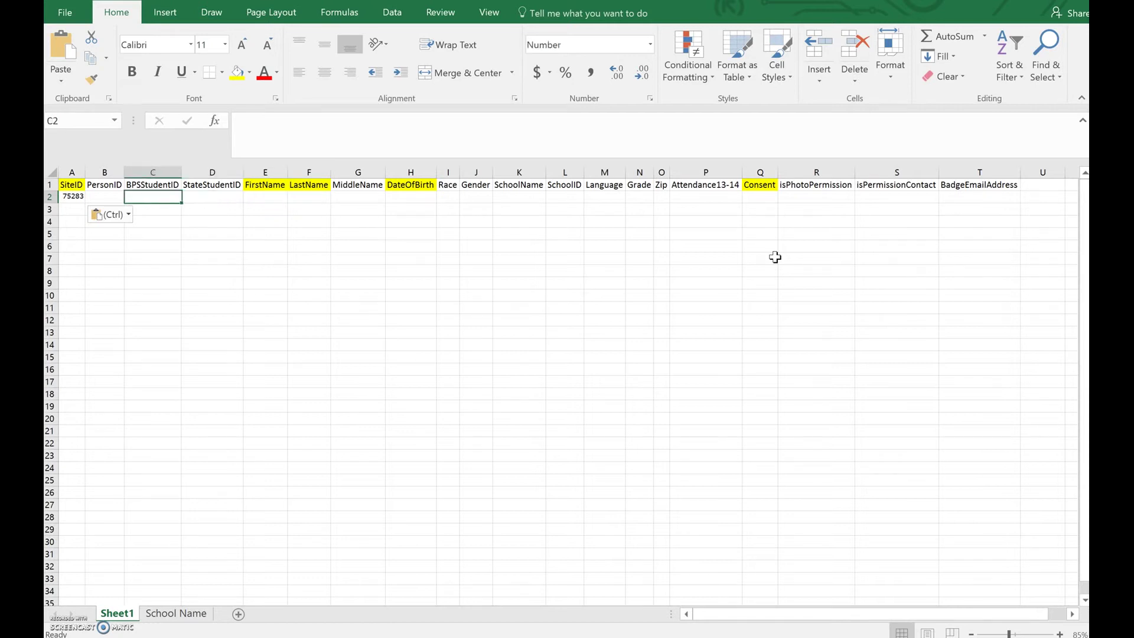
pyautogui.press('Right')
pyautogui.press('Right')
pyautogui.press('Right')
pyautogui.press('Right')
pyautogui.press('Right')
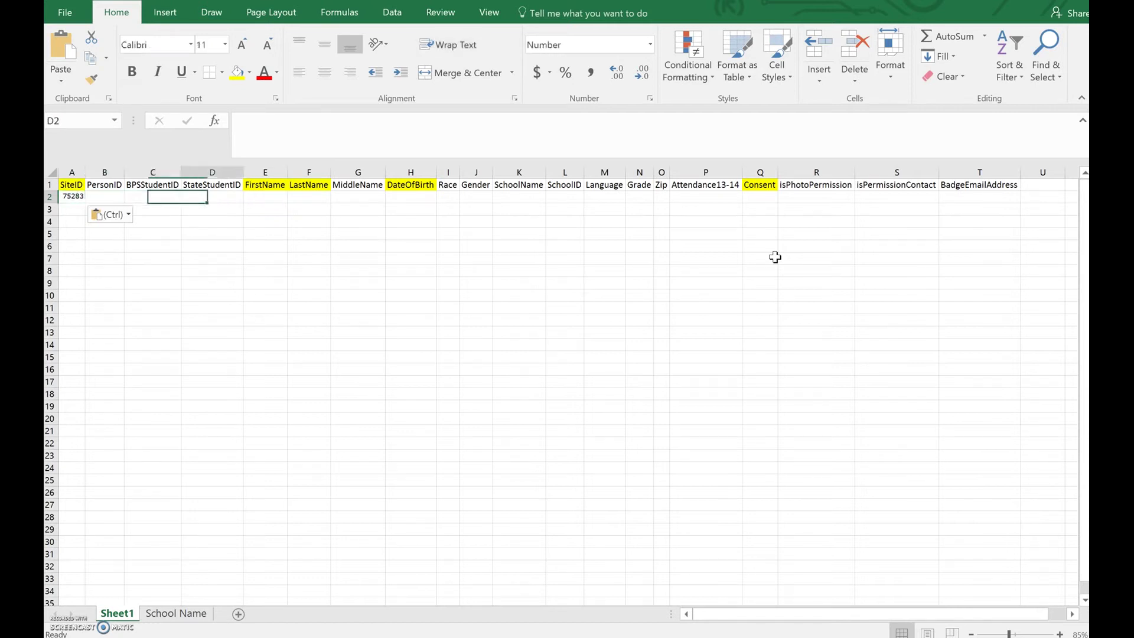
pyautogui.press('Left')
pyautogui.press('Left')
pyautogui.press('Left')
pyautogui.press('Left')
pyautogui.press('Left')
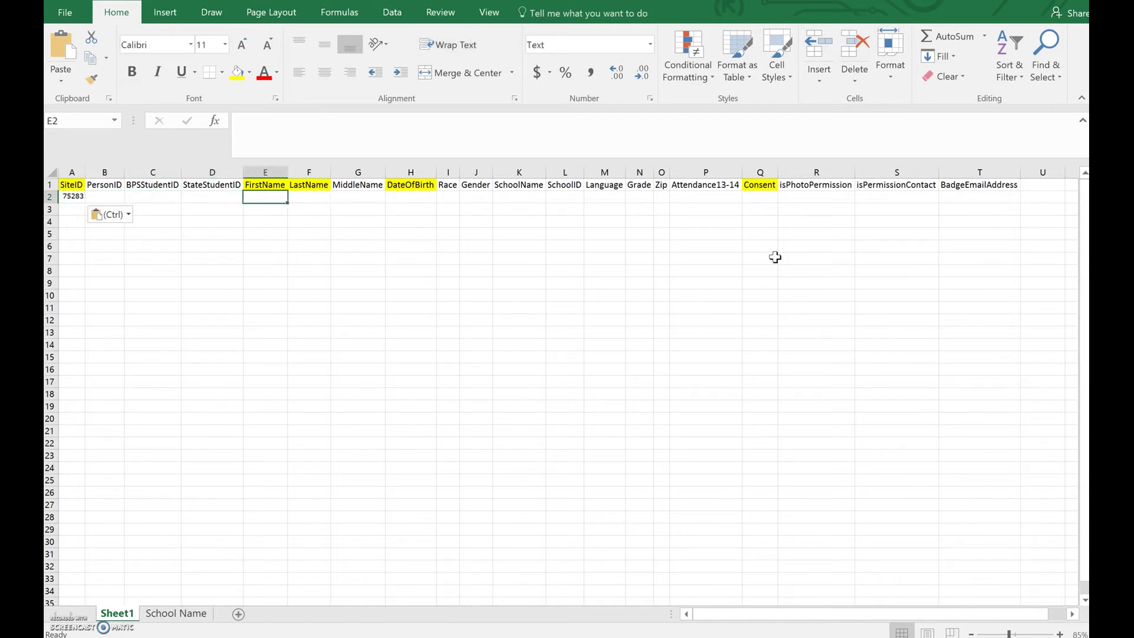
pyautogui.press('Right')
pyautogui.press('Right')
pyautogui.press('Right')
pyautogui.press('Right')
pyautogui.press('Right')
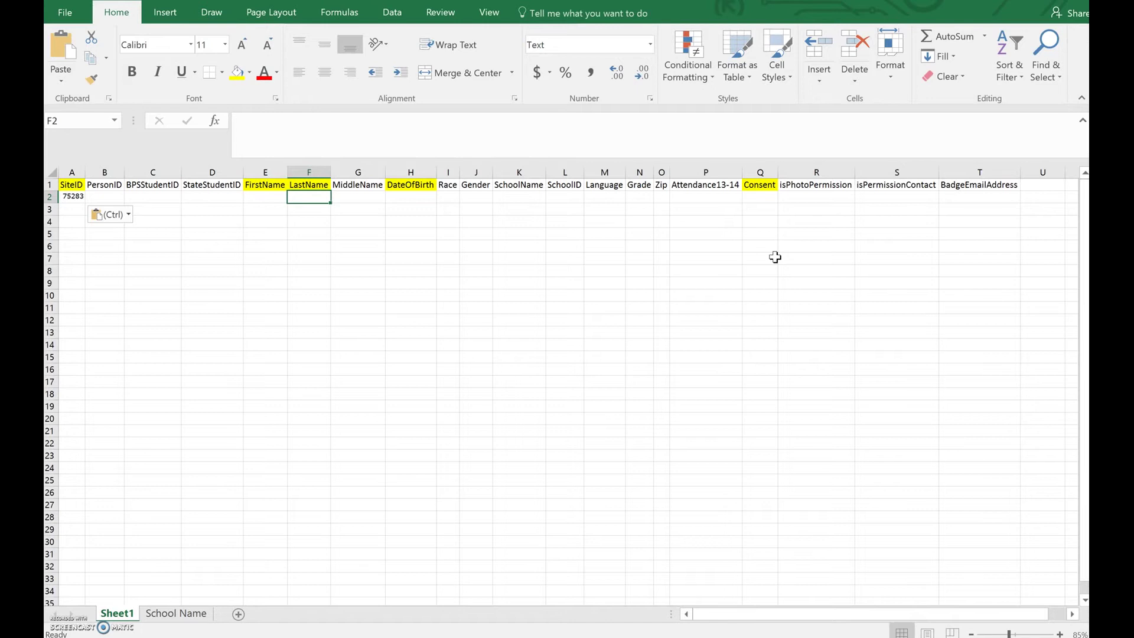
pyautogui.press('Right')
pyautogui.press('Right')
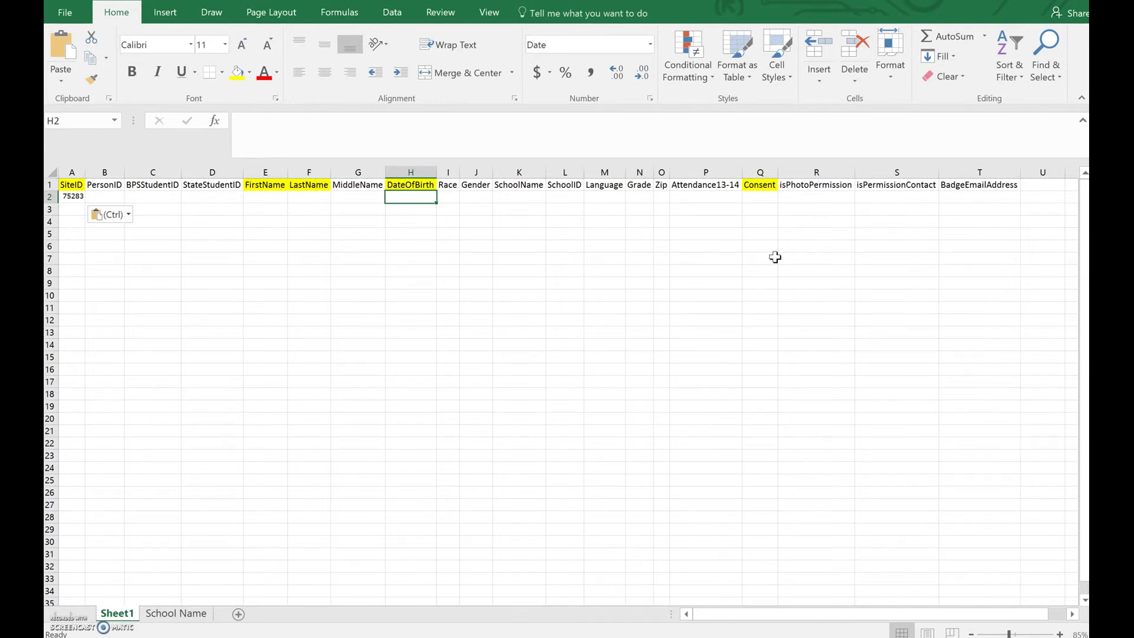
# - Examine row 2 of the template from the Race column through to the highlighted Consent column
pyautogui.press('Tab')
pyautogui.press('Tab')
pyautogui.press('Tab')
pyautogui.press('Tab')
pyautogui.press('Tab')
pyautogui.press('Tab')
pyautogui.press('Tab')
pyautogui.press('Tab')
pyautogui.press('Tab')
pyautogui.press('Tab')
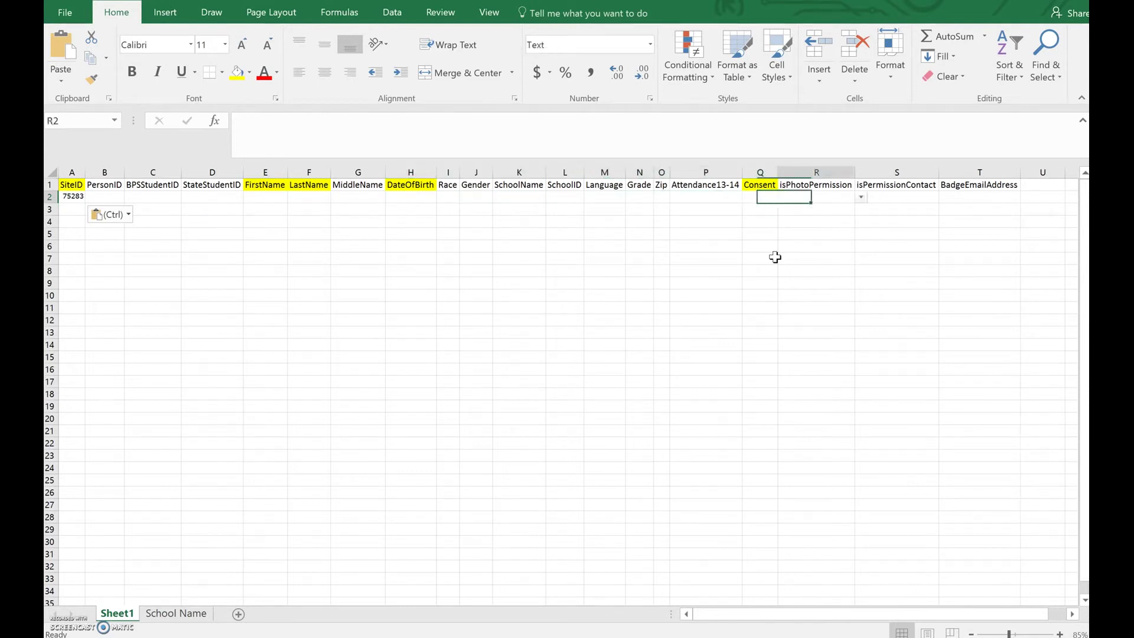
pyautogui.hotkey('shift', 'Tab')
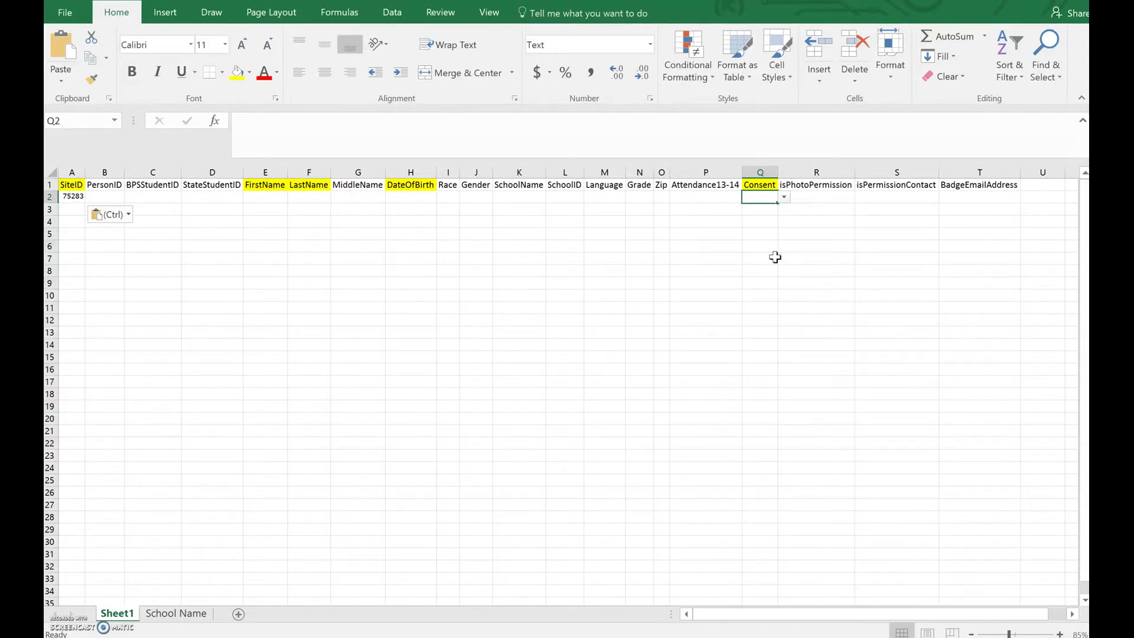
# - Enter the first participant's first and last name in row 2 under FirstName and LastName
pyautogui.press('Left')
pyautogui.press('Left')
pyautogui.press('Left')
pyautogui.press('Left')
pyautogui.press('Left')
pyautogui.press('Left')
pyautogui.press('Left')
pyautogui.press('Left')
pyautogui.press('Left')
pyautogui.press('Left')
pyautogui.press('Left')
pyautogui.press('Left')
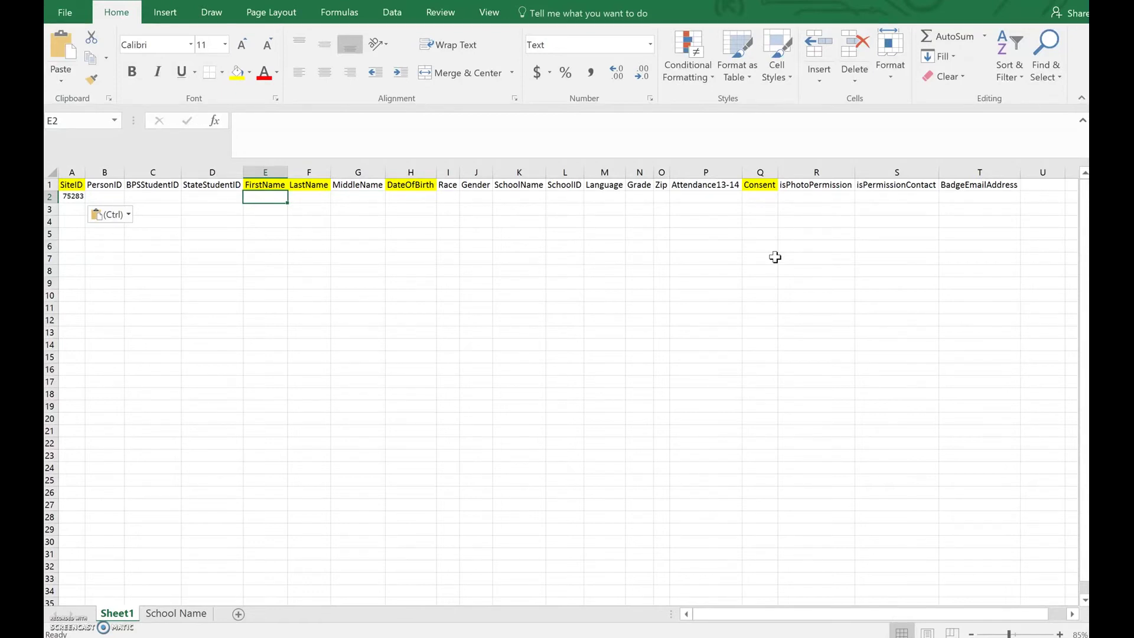
pyautogui.write('Amelia')
pyautogui.press('Tab')
pyautogui.write('Bedelia')
pyautogui.press('Return')
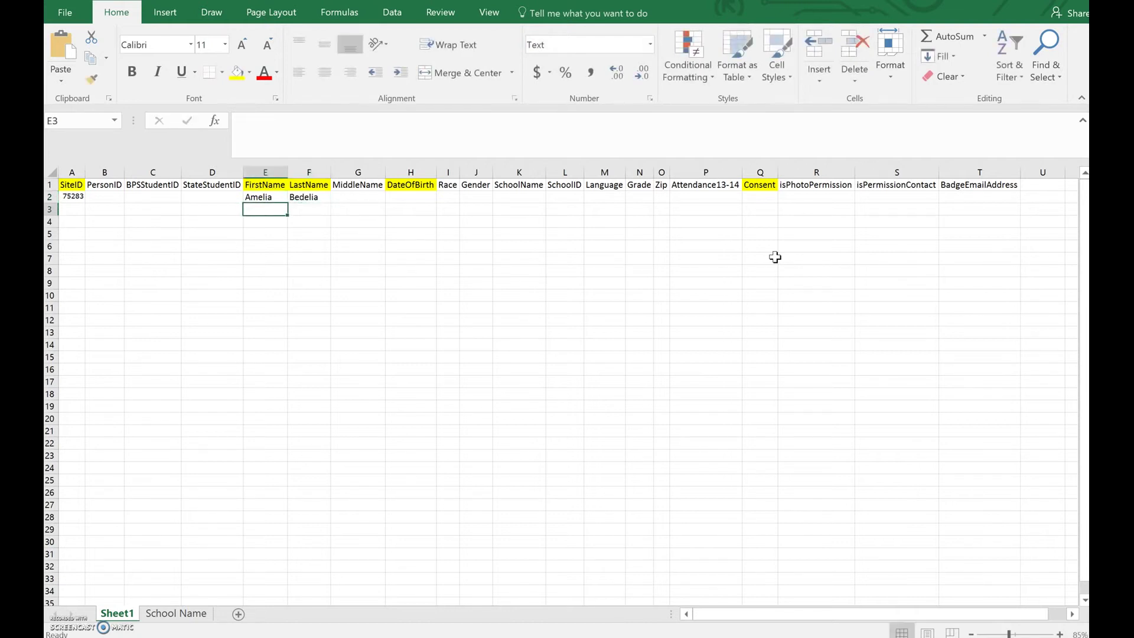
# - Enter the second and third participants' first and last names in rows 3 and 4, correcting the third participant's first name
pyautogui.write('Sammy')
pyautogui.press('Tab')
pyautogui.write('Keyes')
pyautogui.press('Return')
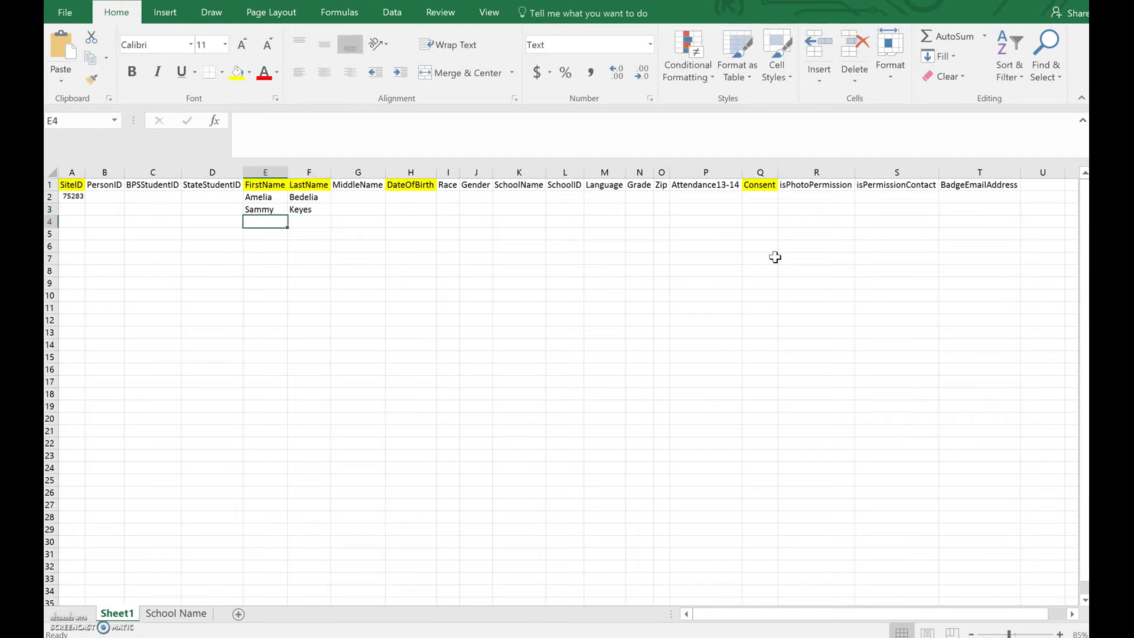
pyautogui.write('Shelie')
pyautogui.press('Tab')
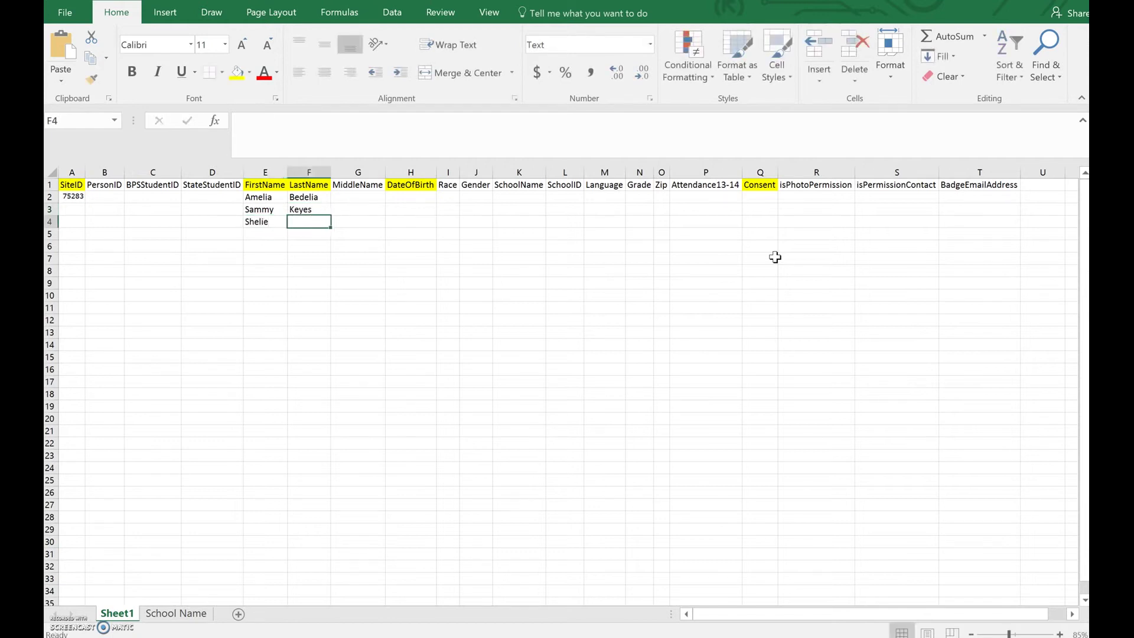
pyautogui.click(269, 223)
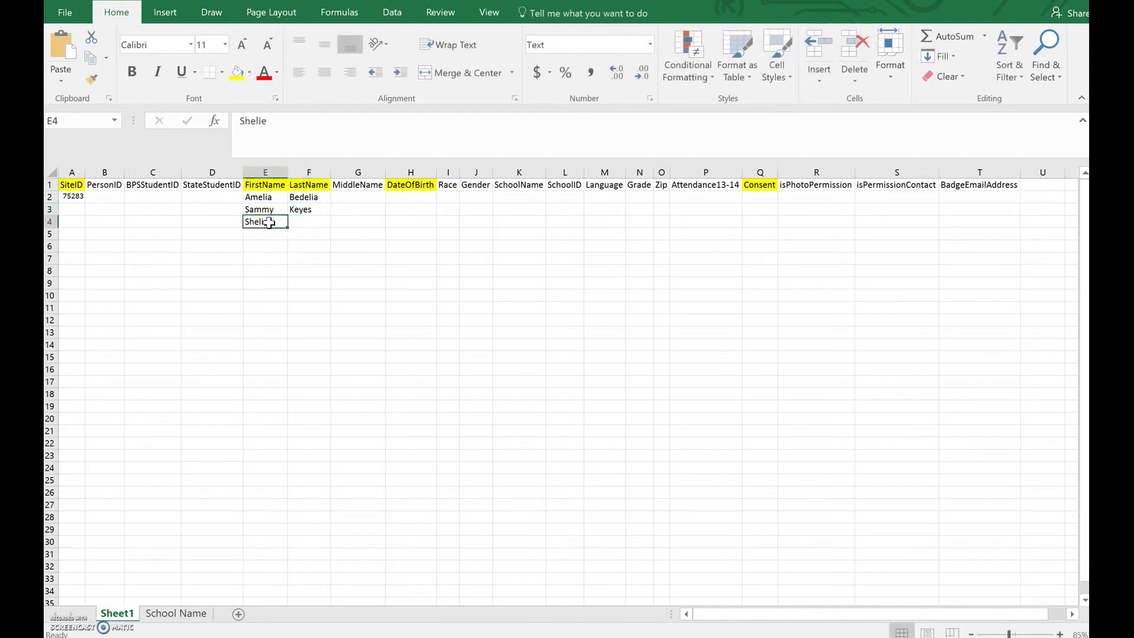
pyautogui.write('Shelia')
pyautogui.press('Tab')
pyautogui.write('Rae')
pyautogui.click(372, 294)
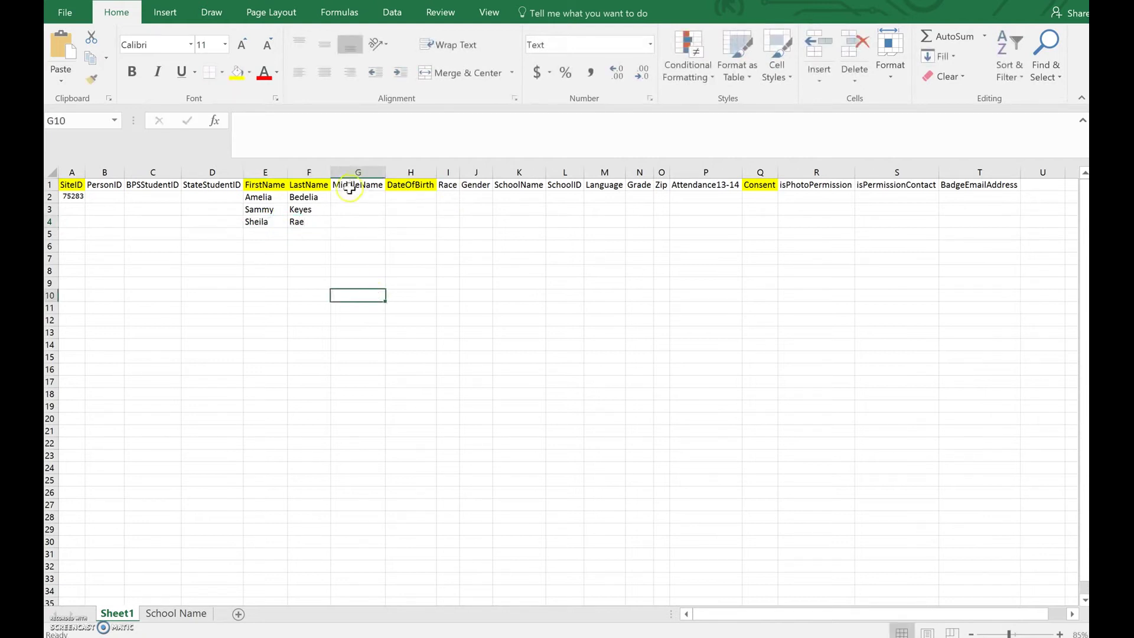
# - Enter the three participants' dates of birth in cells H2 to H4 in month/day/year format
pyautogui.click(425, 195)
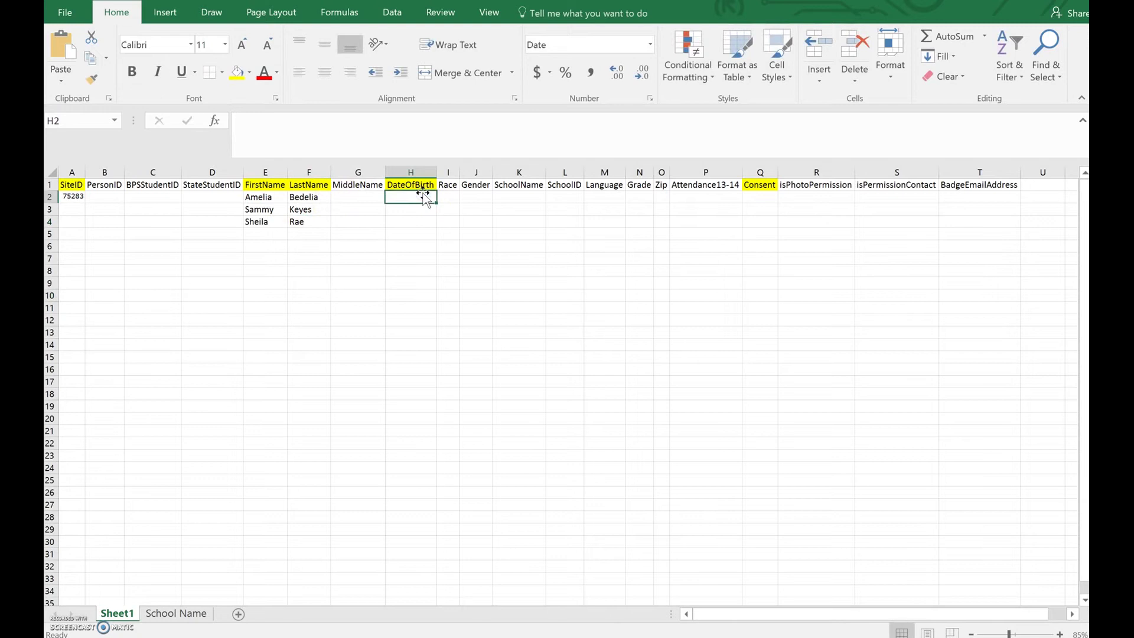
pyautogui.write('5/4/2001')
pyautogui.press('Return')
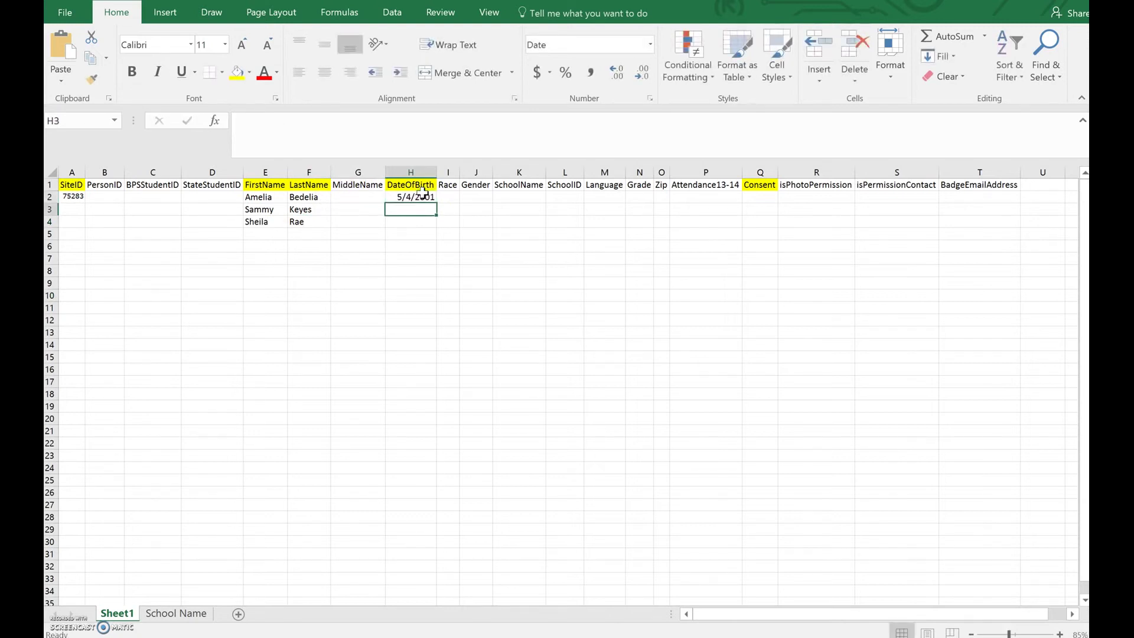
pyautogui.write('8/23/2000')
pyautogui.press('Return')
pyautogui.write('9')
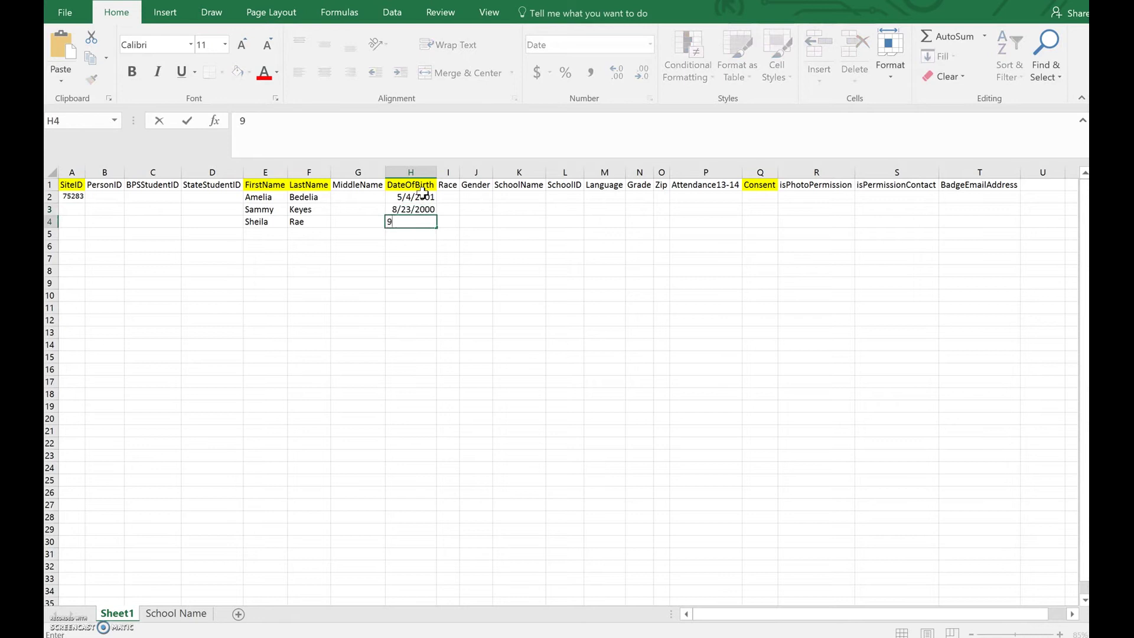
pyautogui.write('/18/2000')
pyautogui.hotkey('ctrl', 'Return')
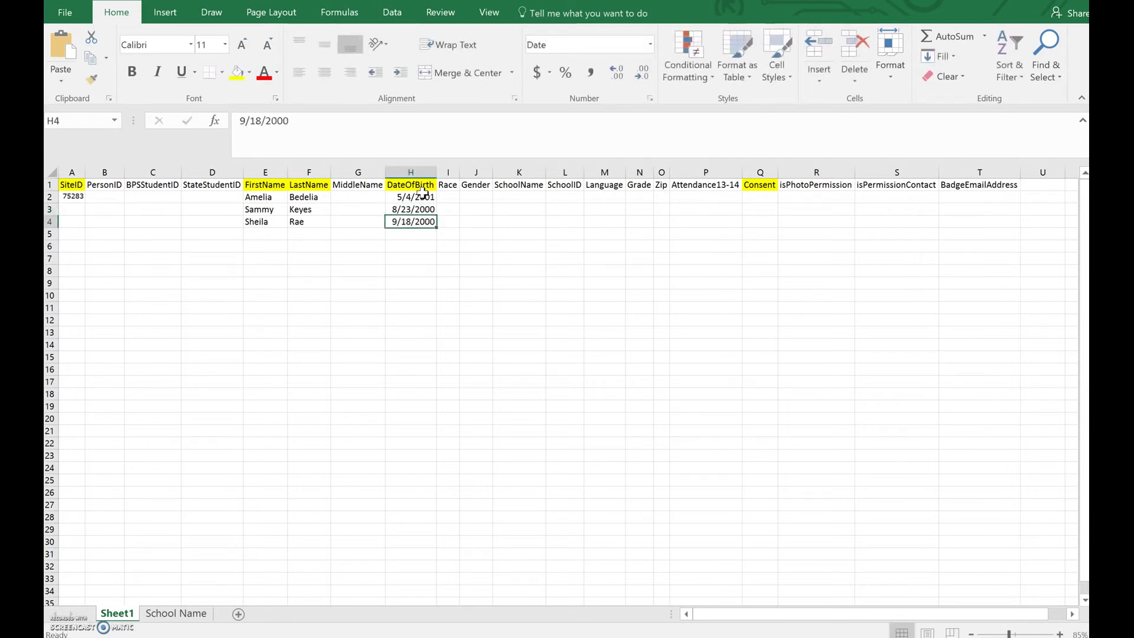
# - Review the DateOfBirth entries in rows 2 to 4 and the neighbouring cells in row 2
pyautogui.press('Up')
pyautogui.press('Up')
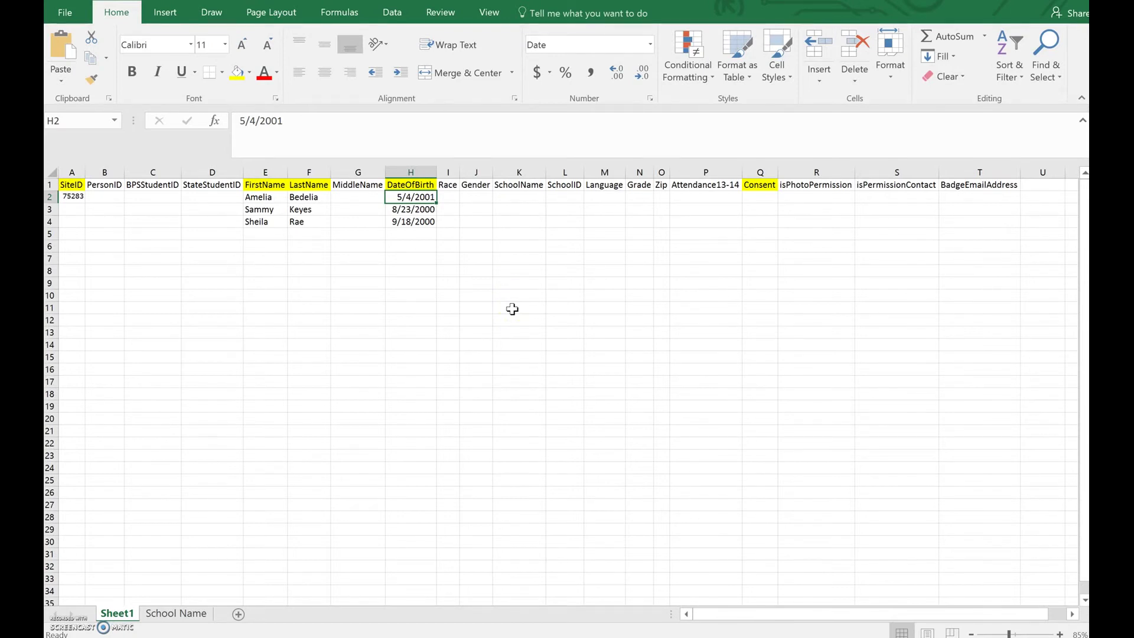
pyautogui.press('Right')
pyautogui.press('Right')
pyautogui.press('Right')
pyautogui.press('Right')
pyautogui.press('Right')
pyautogui.press('Right')
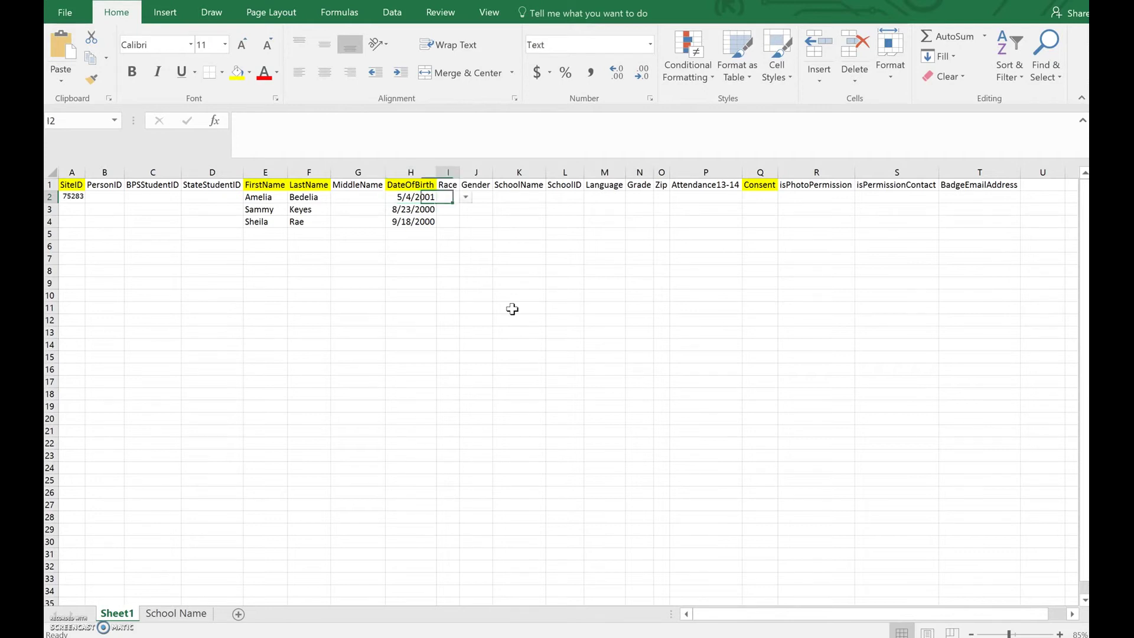
pyautogui.press('Left')
pyautogui.press('Left')
pyautogui.press('Left')
pyautogui.press('Left')
pyautogui.press('Left')
pyautogui.press('Left')
pyautogui.press('Left')
pyautogui.press('Right')
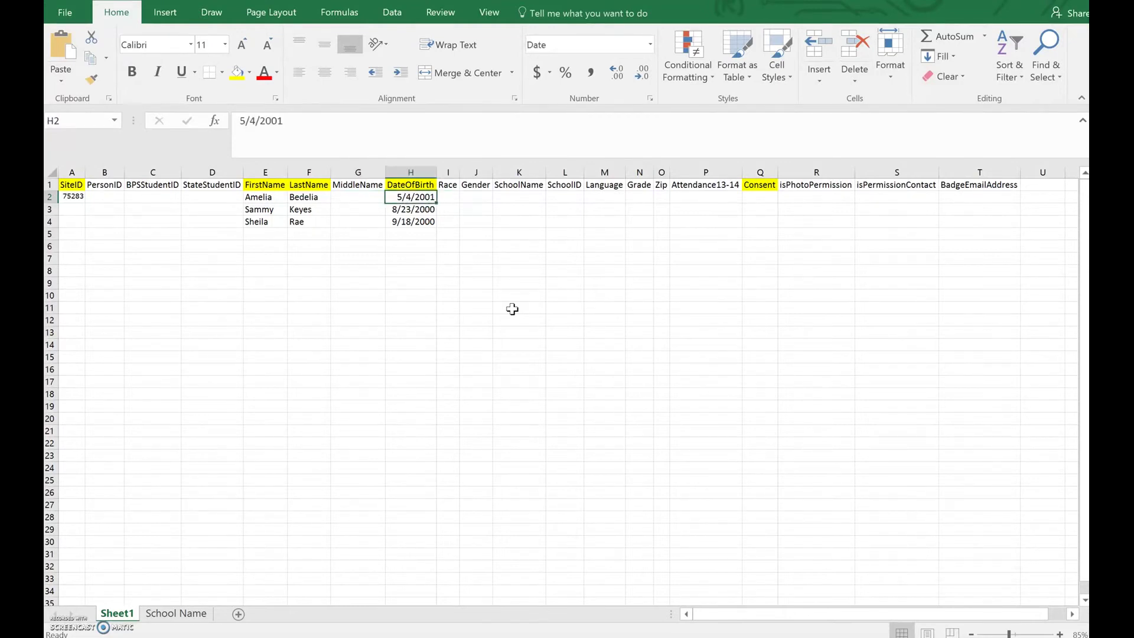
pyautogui.press('Down')
pyautogui.press('Down')
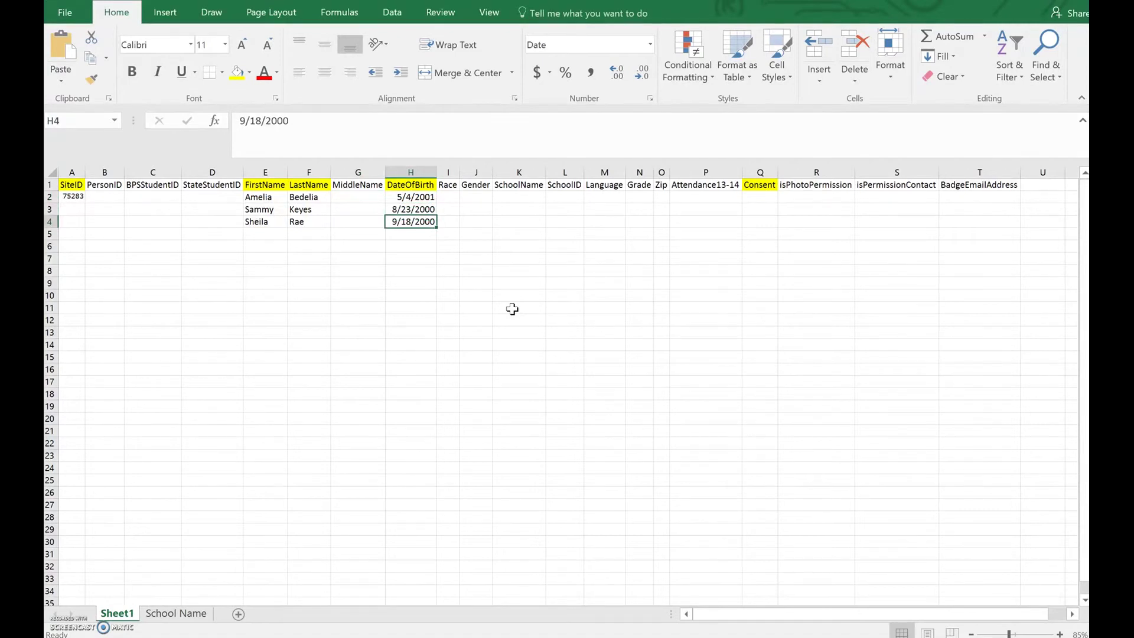
# - Set the Race to White and the Gender to Female in row 2, and fit the Race column width to its contents
pyautogui.press('Up')
pyautogui.press('Up')
pyautogui.press('Right')
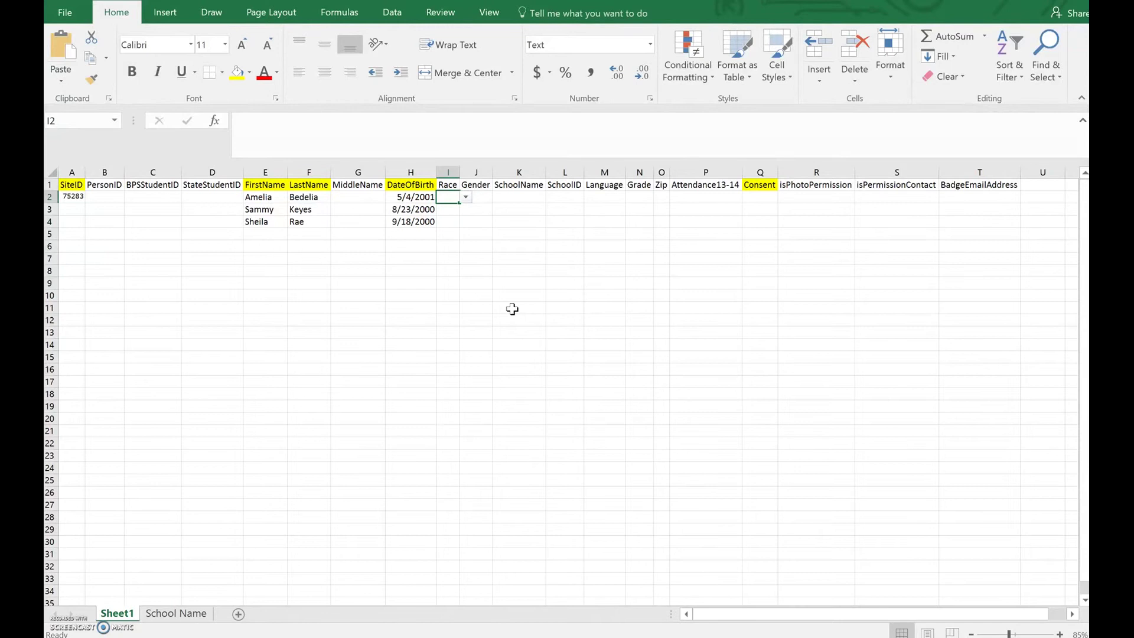
pyautogui.press('Right')
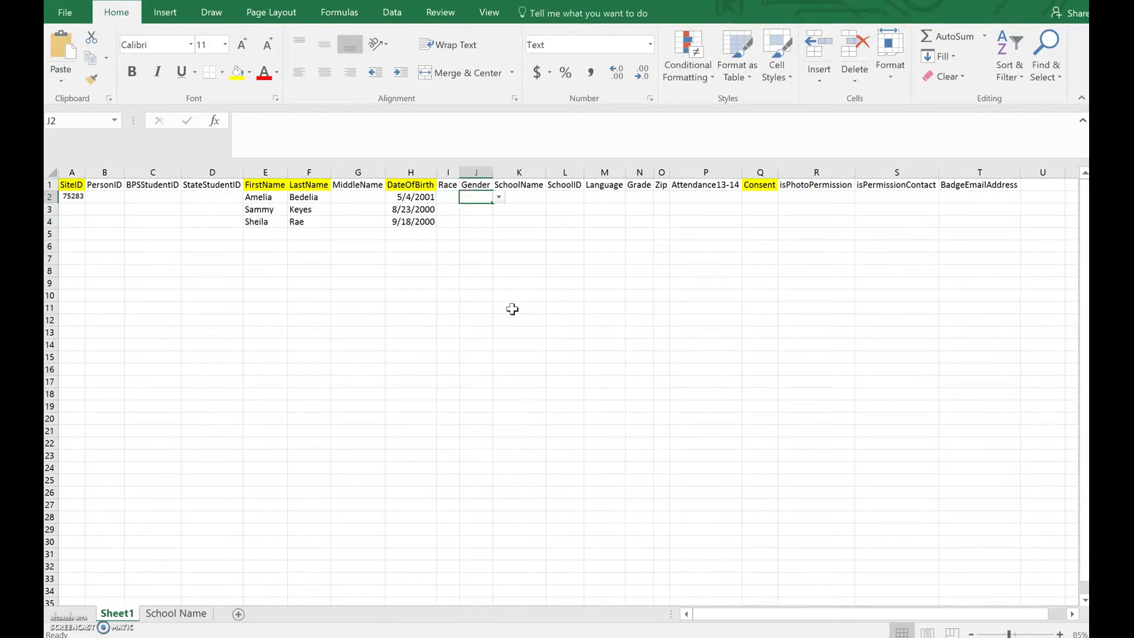
pyautogui.press('Right')
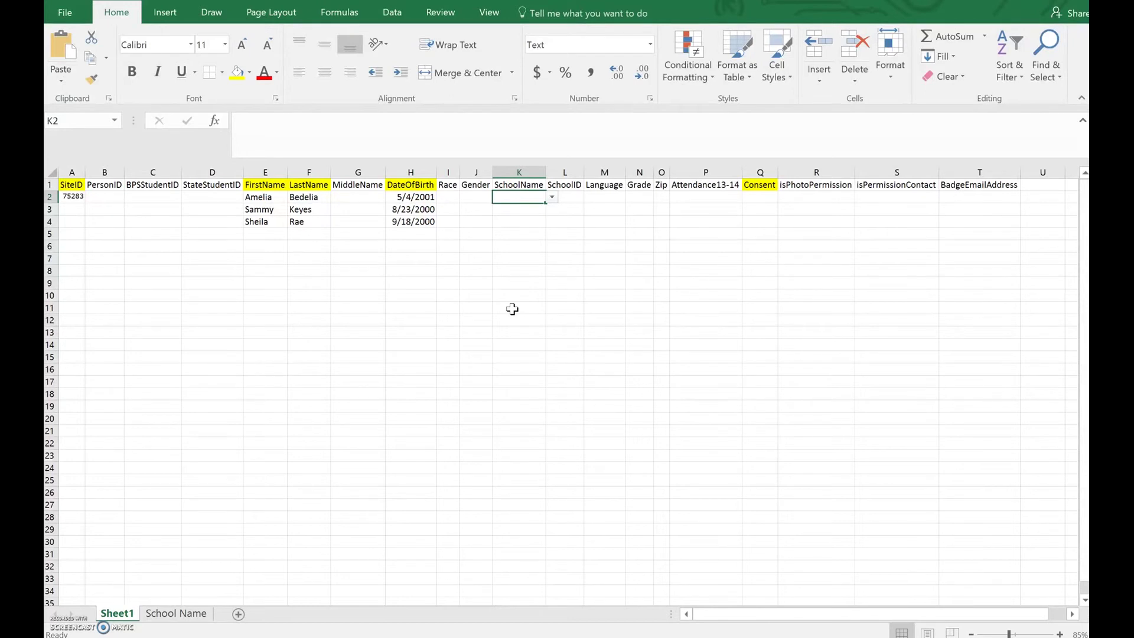
pyautogui.press('Left')
pyautogui.press('Left')
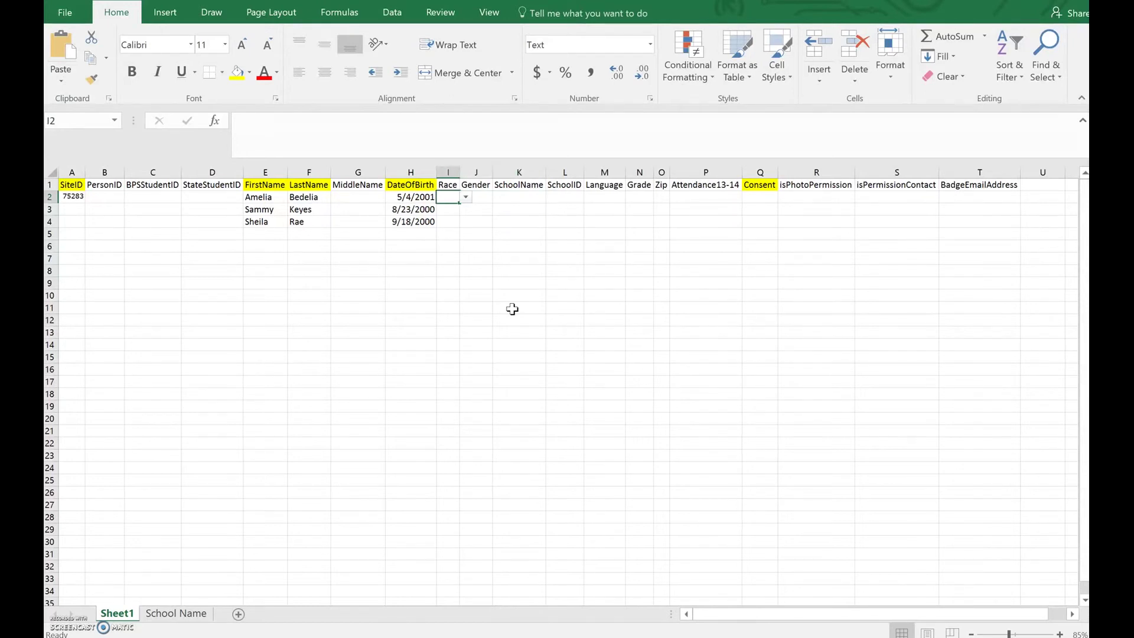
pyautogui.click(465, 198)
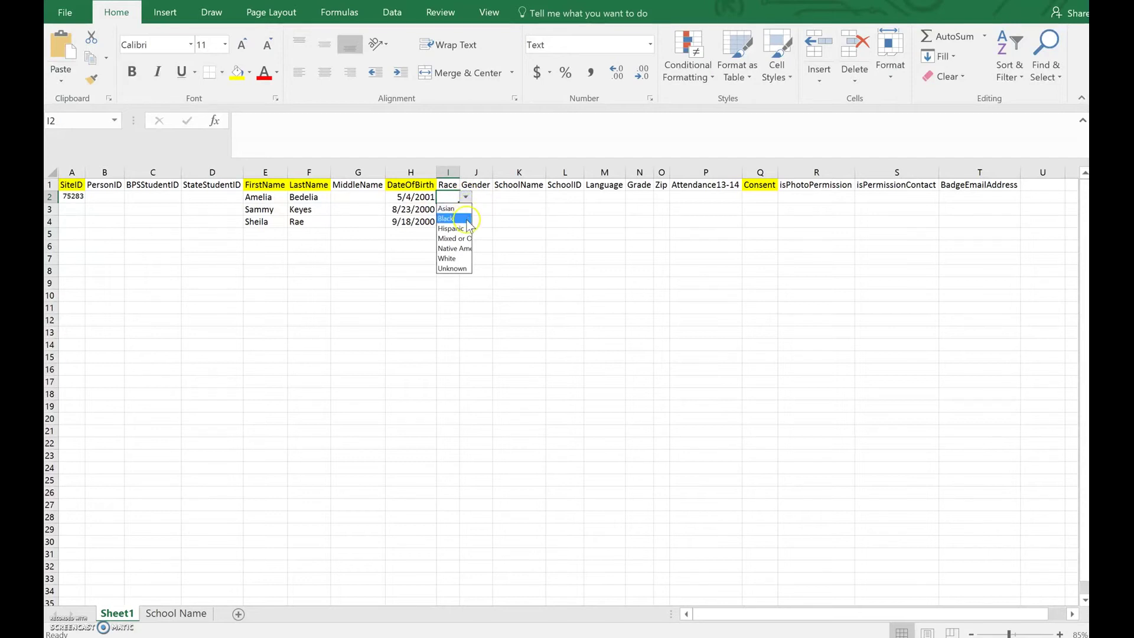
pyautogui.click(461, 259)
pyautogui.click(482, 198)
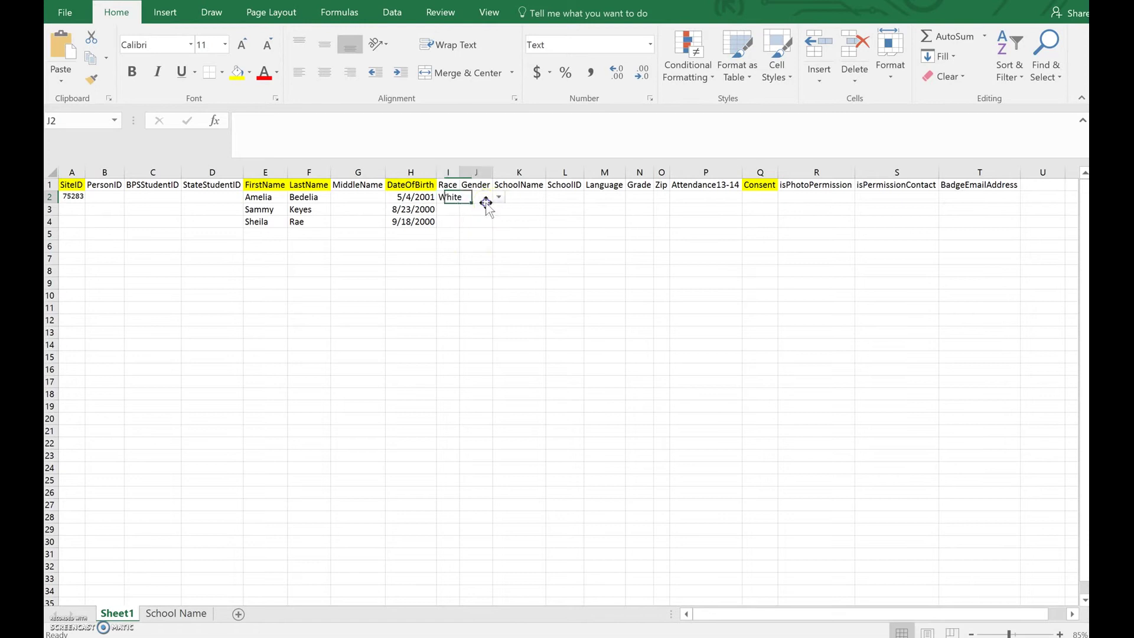
pyautogui.click(500, 199)
pyautogui.click(490, 218)
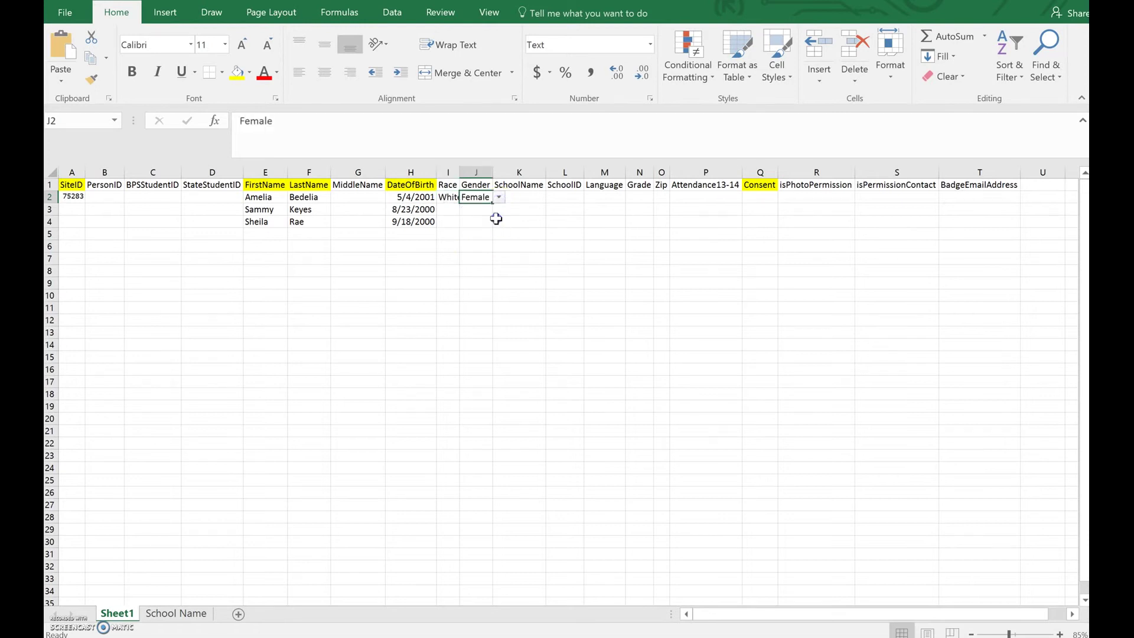
pyautogui.click(449, 201)
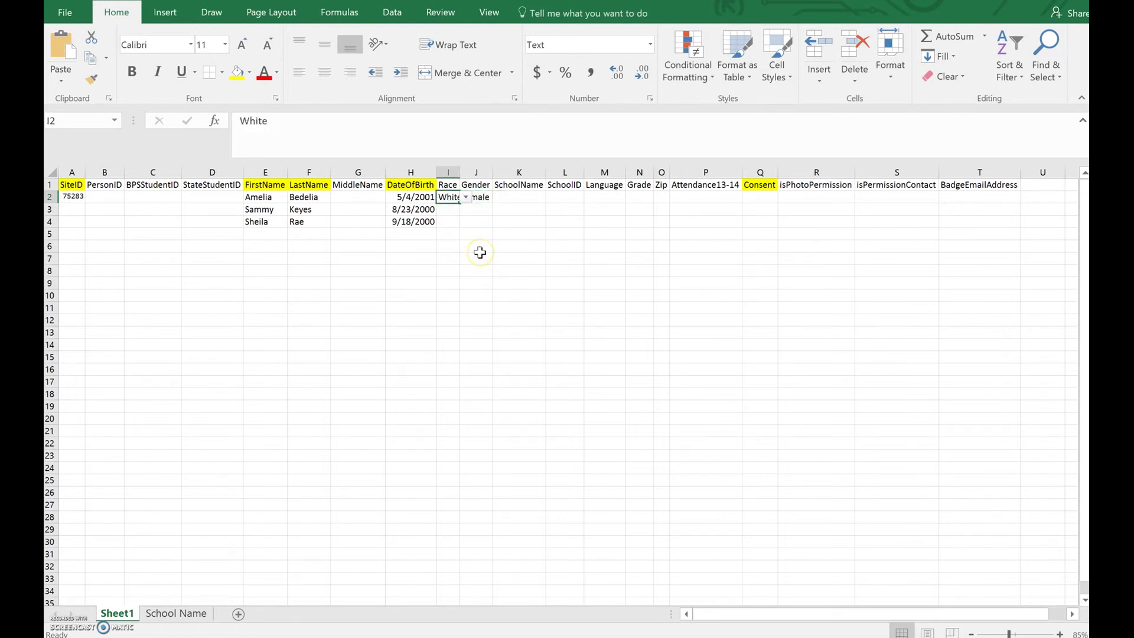
pyautogui.doubleClick(465, 171)
# - Examine the choices offered for Race and Gender in row 3
pyautogui.click(455, 209)
pyautogui.click(471, 209)
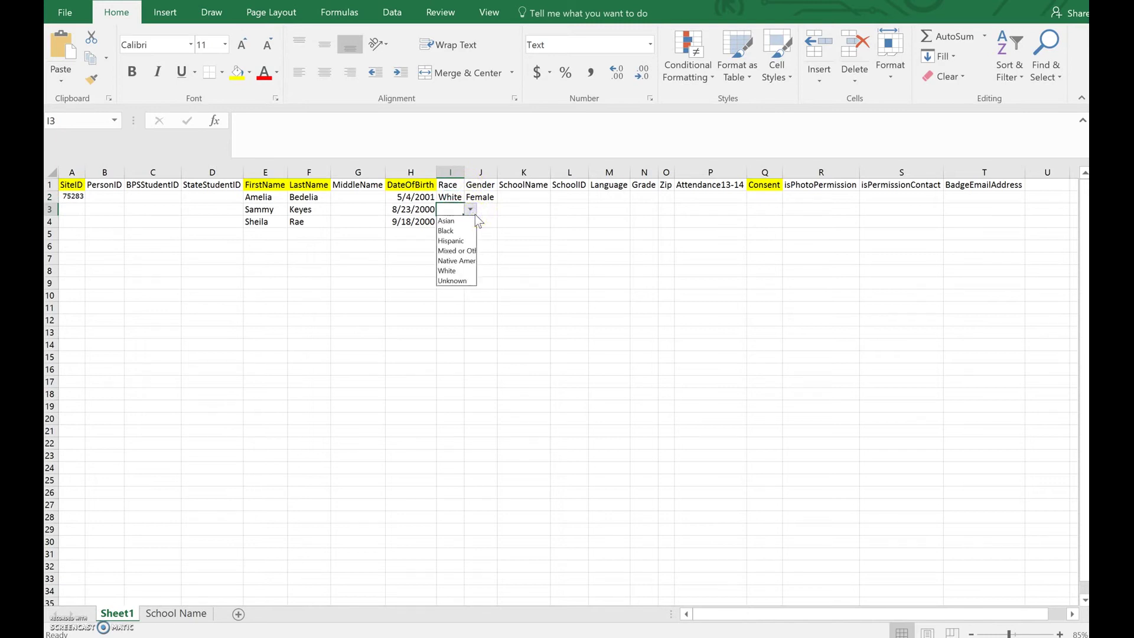
pyautogui.click(483, 214)
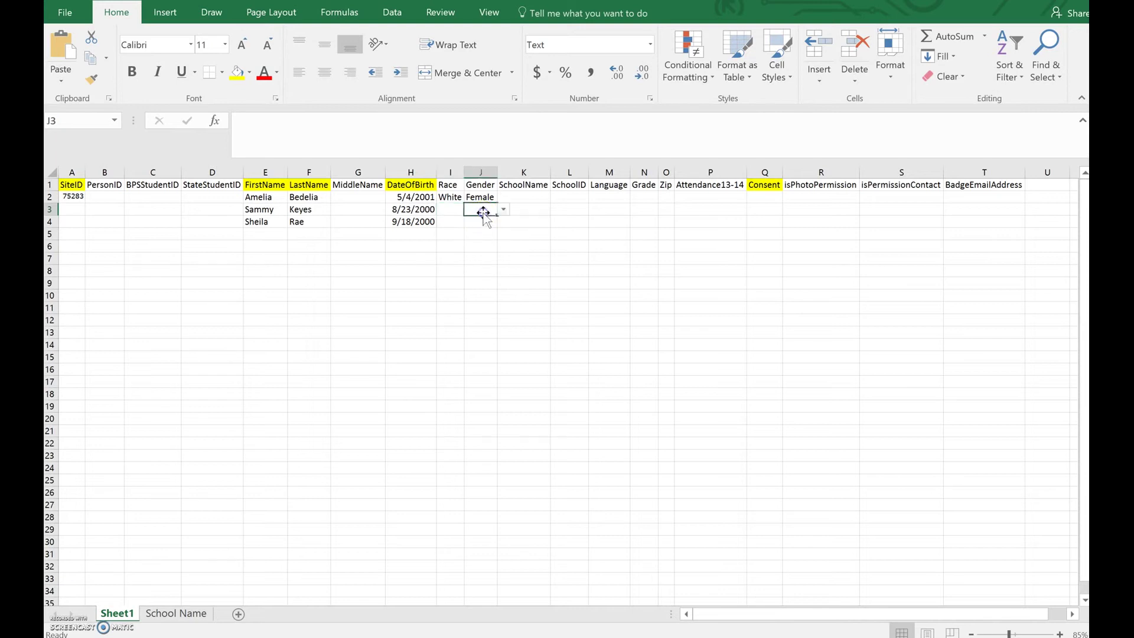
pyautogui.click(504, 210)
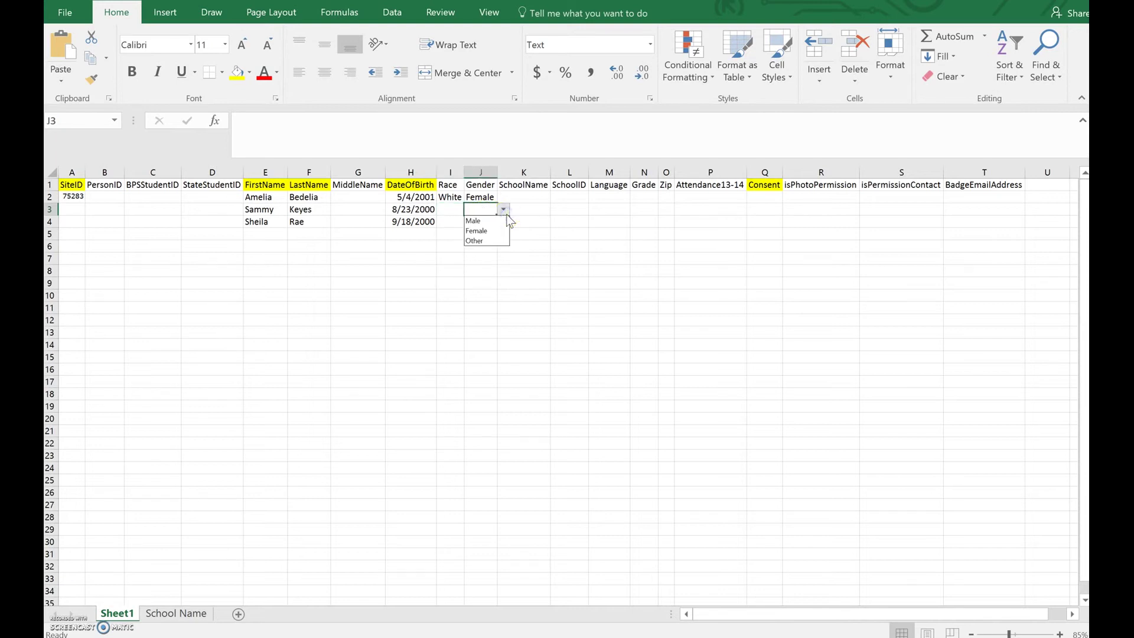
pyautogui.click(458, 209)
pyautogui.click(457, 209)
pyautogui.click(470, 211)
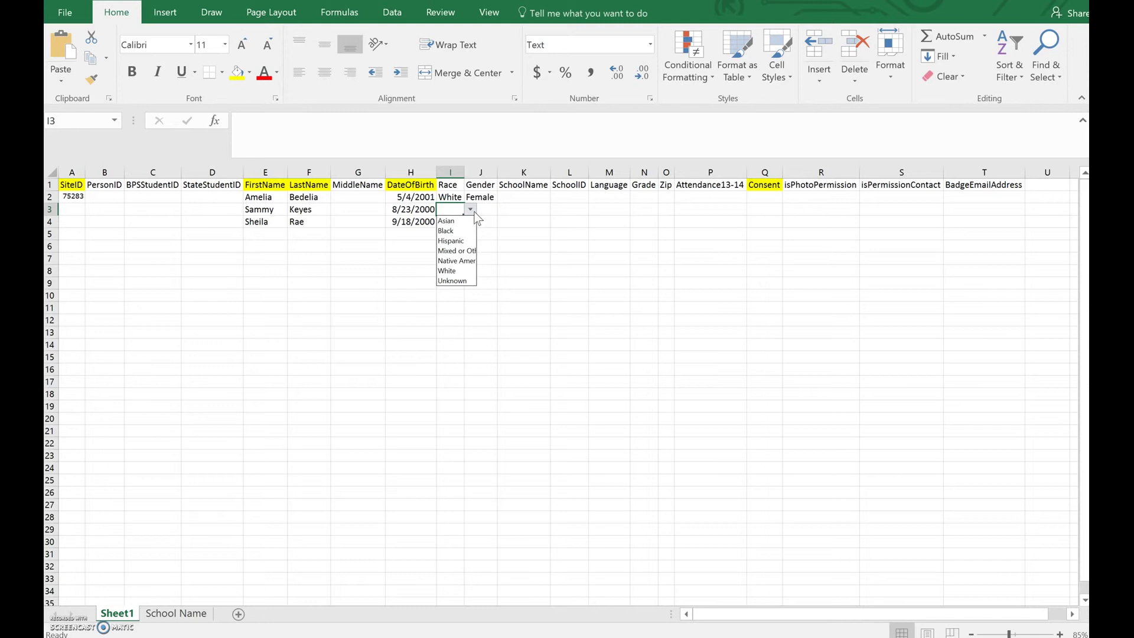
pyautogui.click(488, 213)
pyautogui.click(486, 212)
pyautogui.click(507, 210)
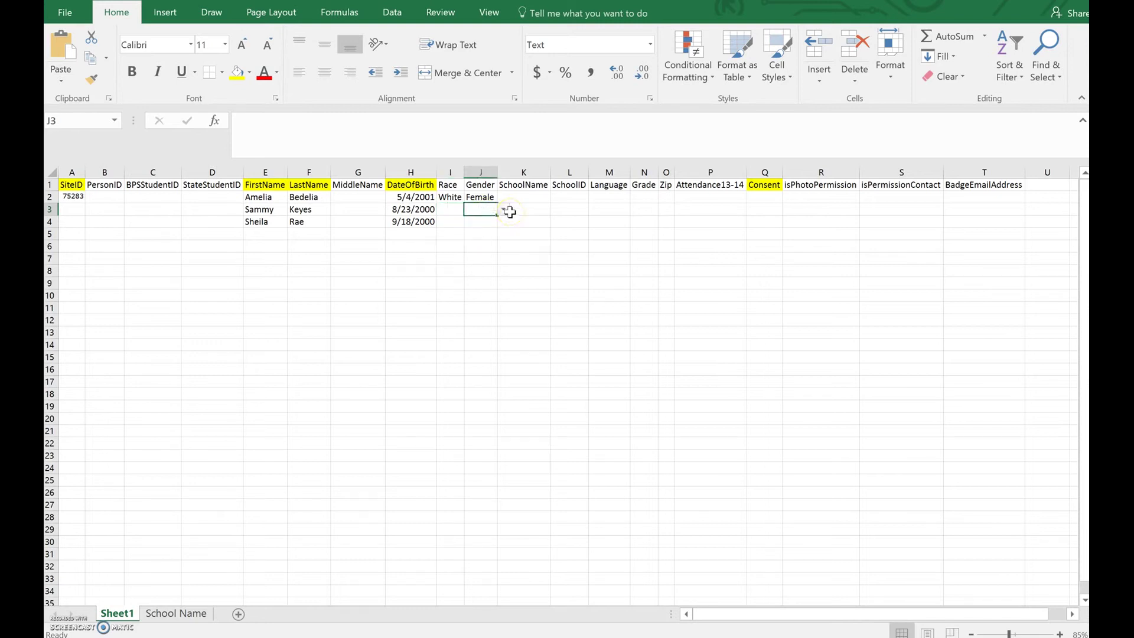
# - Try to enter "African American" as the Race in cell I3, and cancel the entry
pyautogui.click(453, 210)
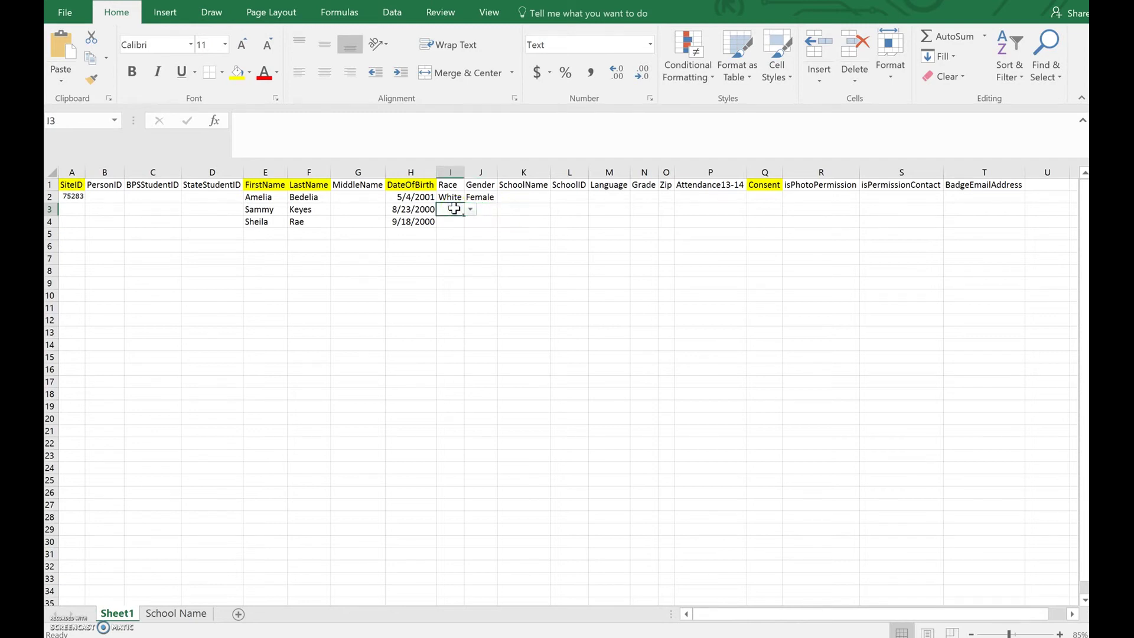
pyautogui.write('African American')
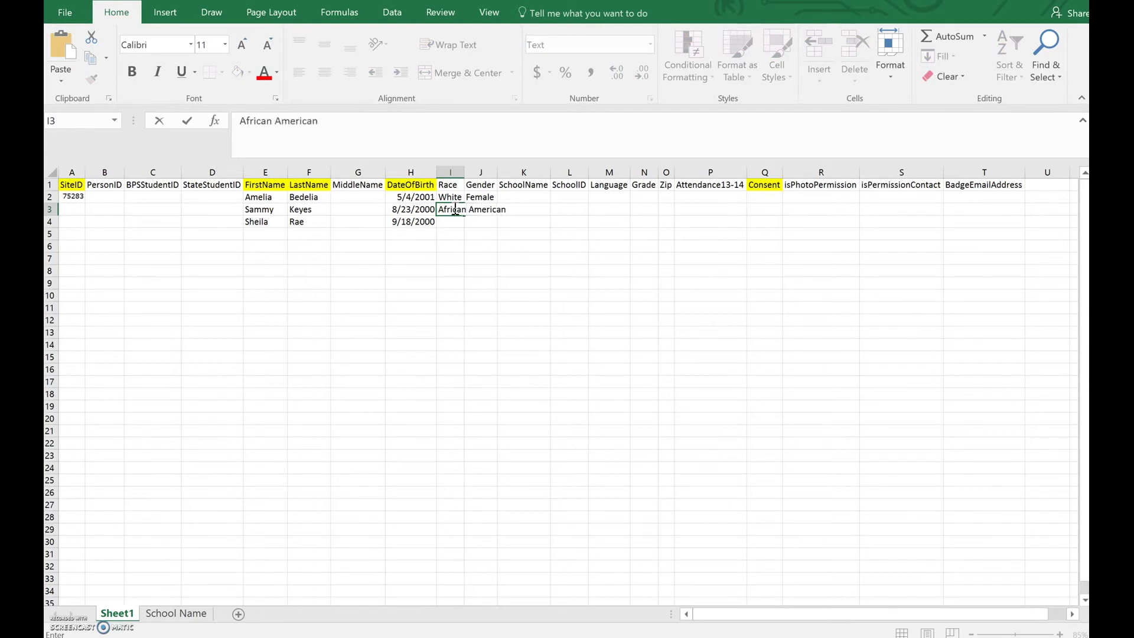
pyautogui.press('Return')
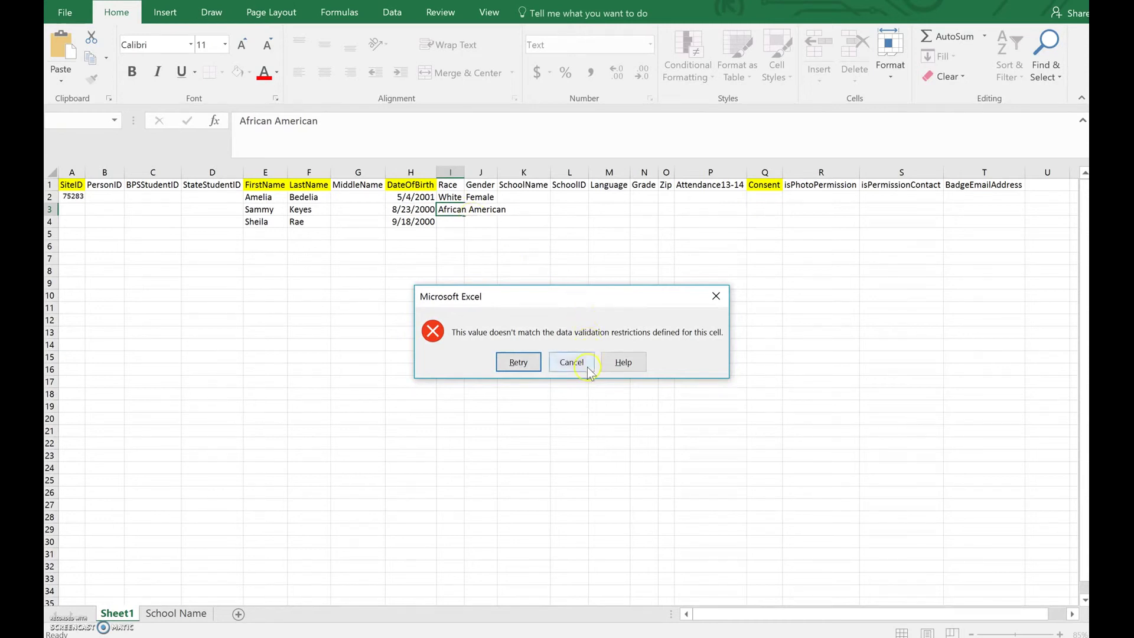
pyautogui.click(571, 362)
# - Set the Race to Black in row 3 and Mixed or Other in row 4, and fit the Race column width to its contents
pyautogui.click(471, 210)
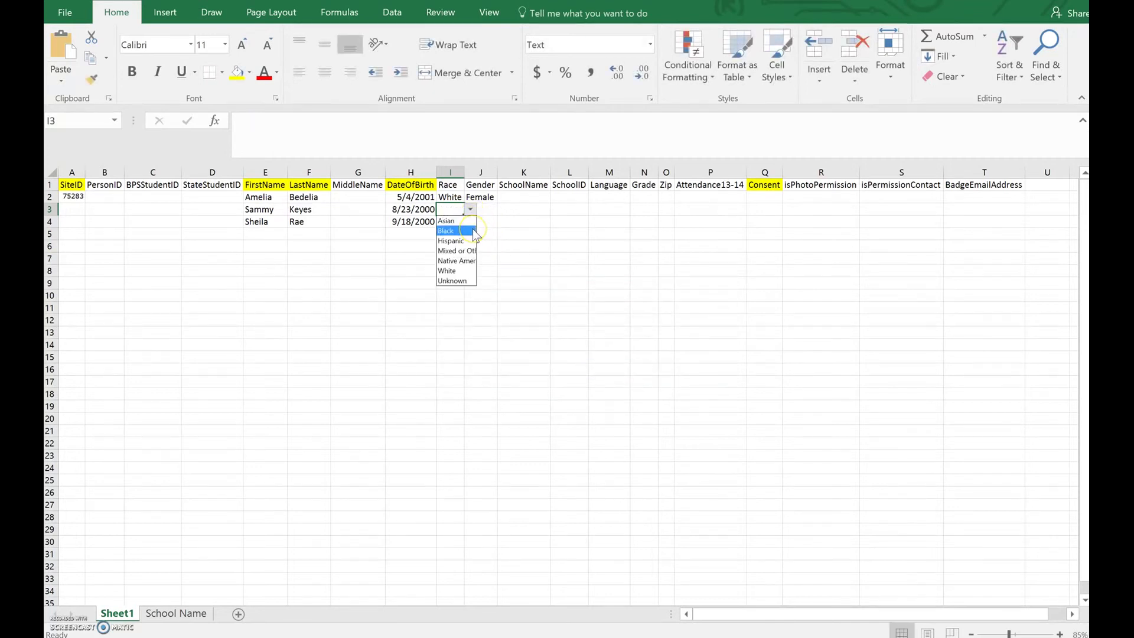
pyautogui.click(455, 231)
pyautogui.click(453, 222)
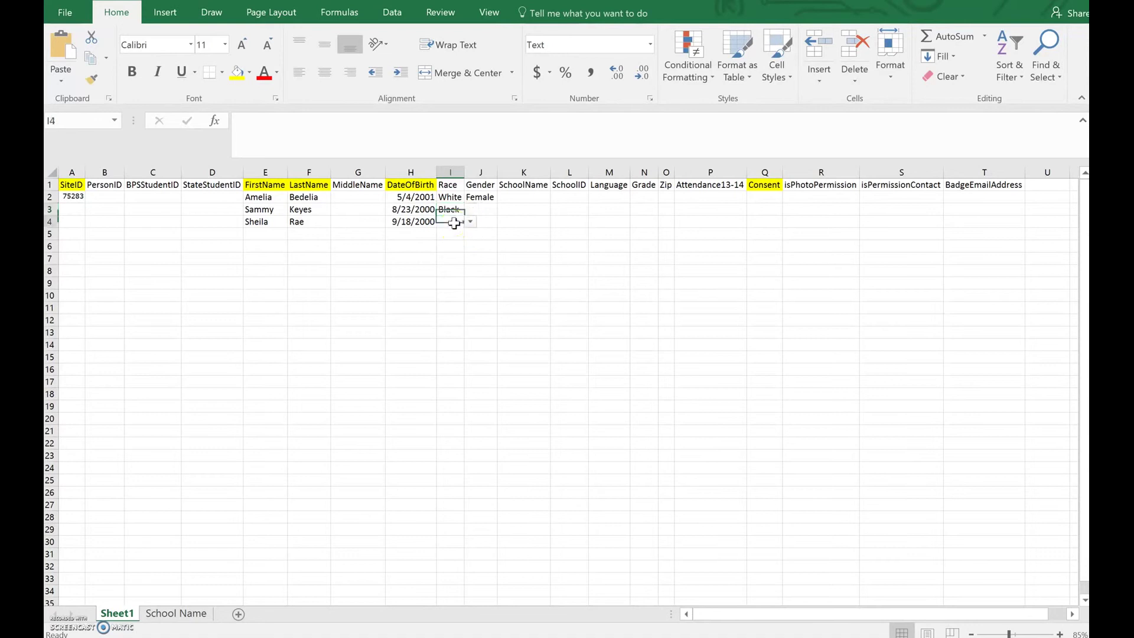
pyautogui.click(471, 221)
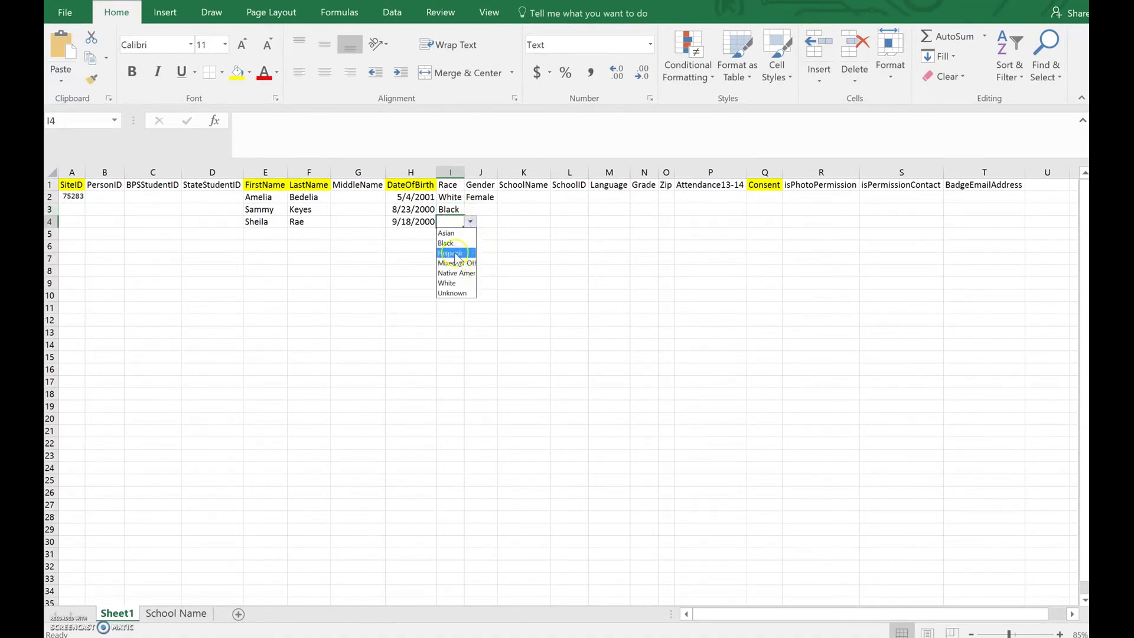
pyautogui.click(458, 263)
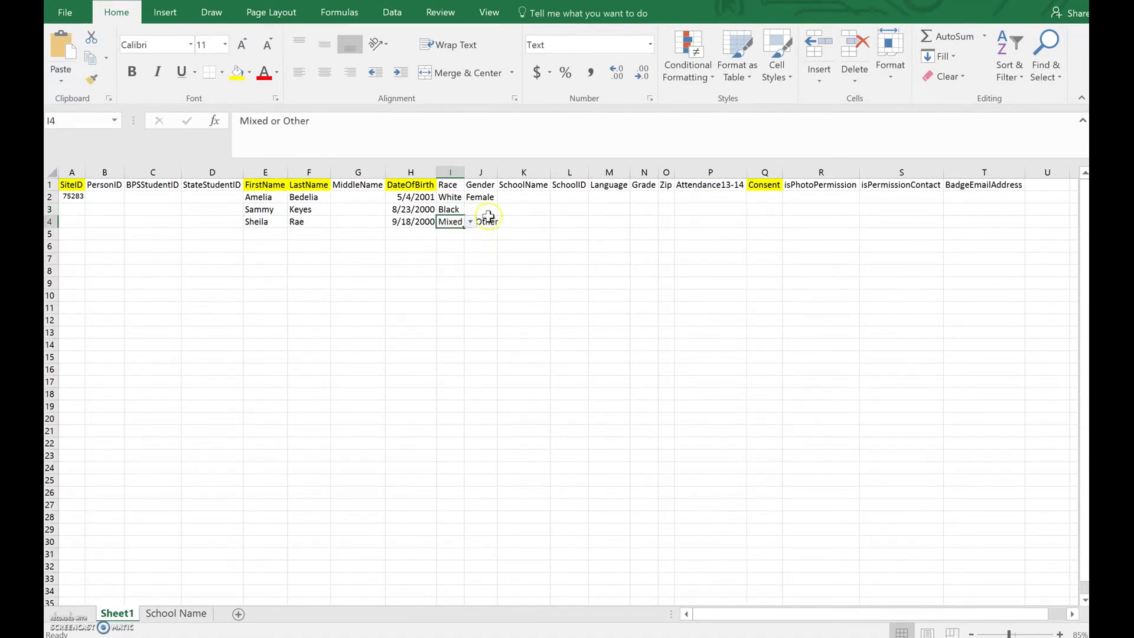
pyautogui.doubleClick(465, 174)
# - Set the Gender to Female for the participants in rows 3 and 4
pyautogui.click(518, 210)
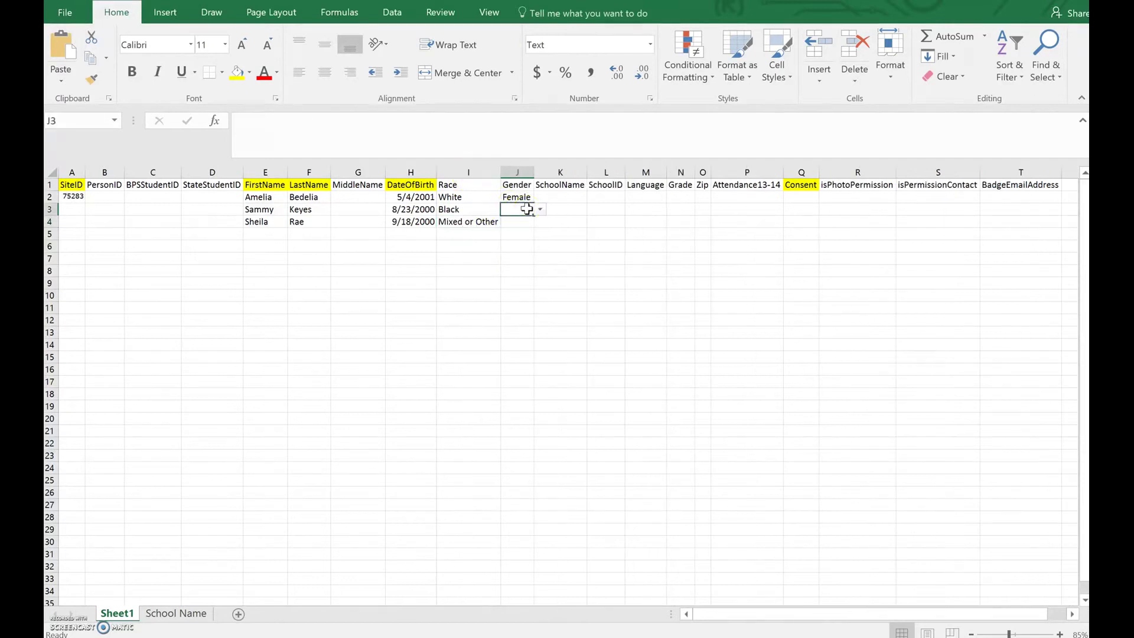
pyautogui.click(539, 209)
pyautogui.click(517, 218)
pyautogui.click(522, 222)
pyautogui.write('Female')
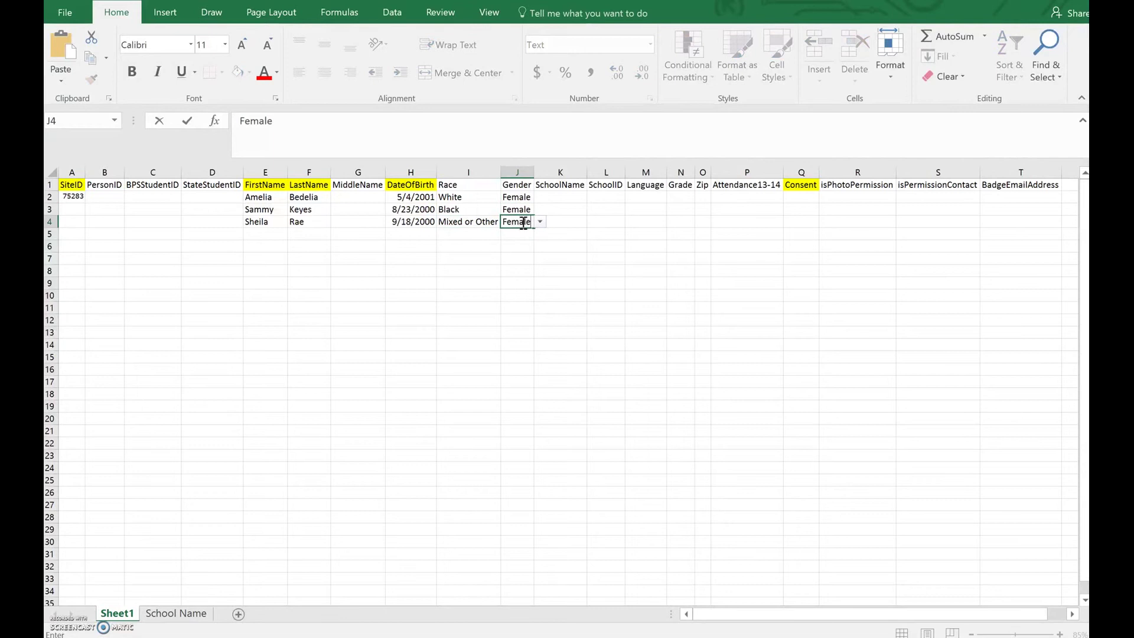
pyautogui.click(754, 207)
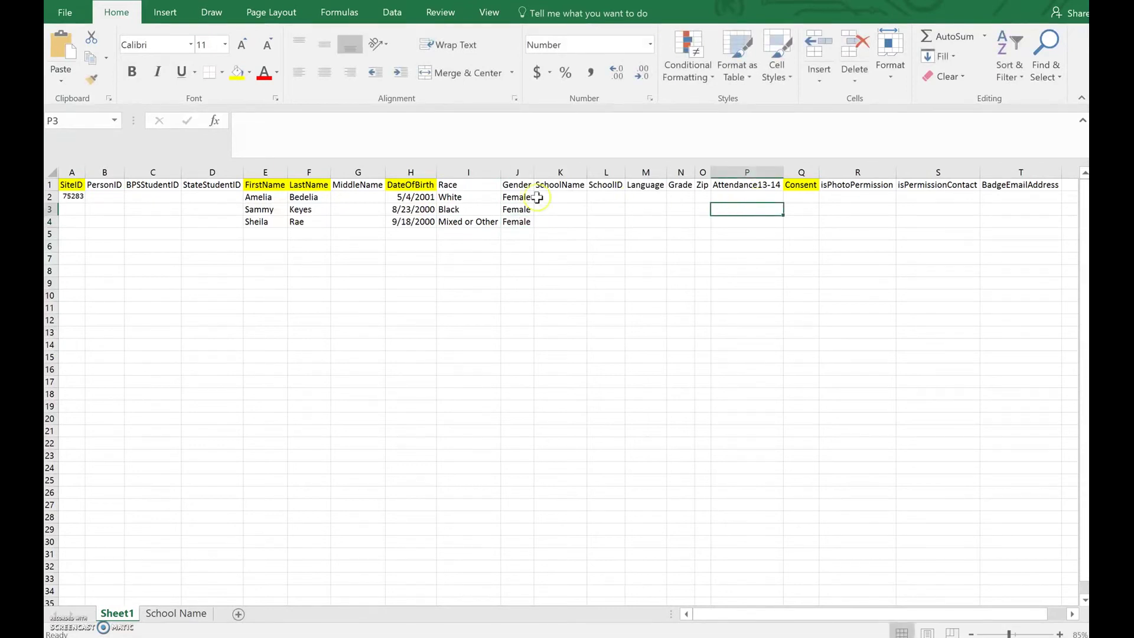
# - Enter Grade 11 and the participant's ZIP code in row 2, leaving SchoolName, SchoolID and Language blank
pyautogui.click(593, 202)
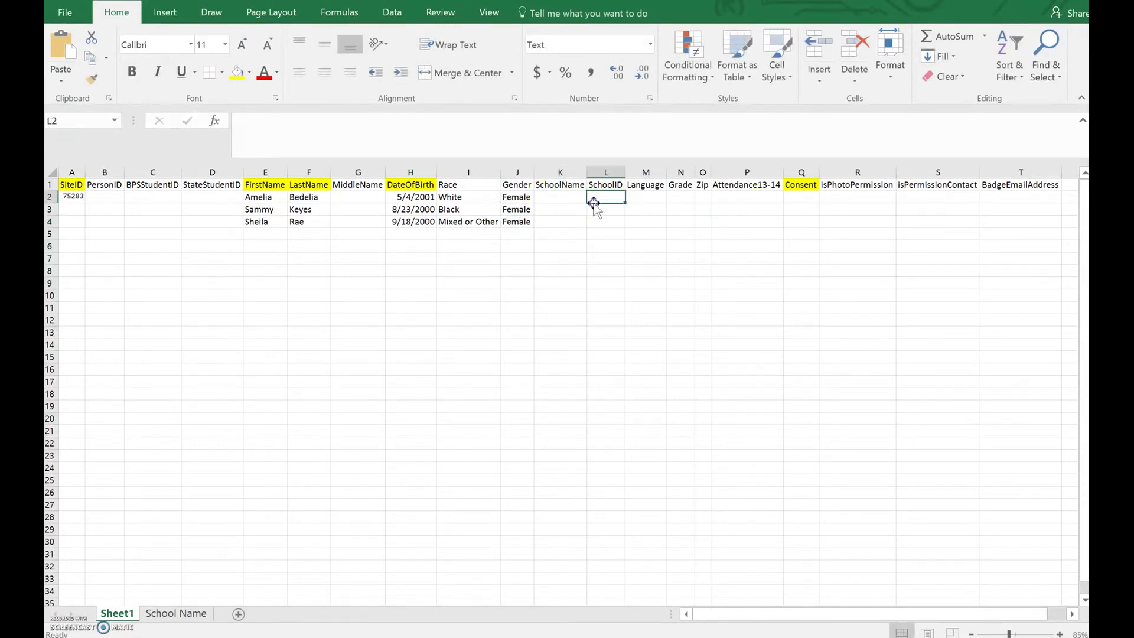
pyautogui.click(565, 201)
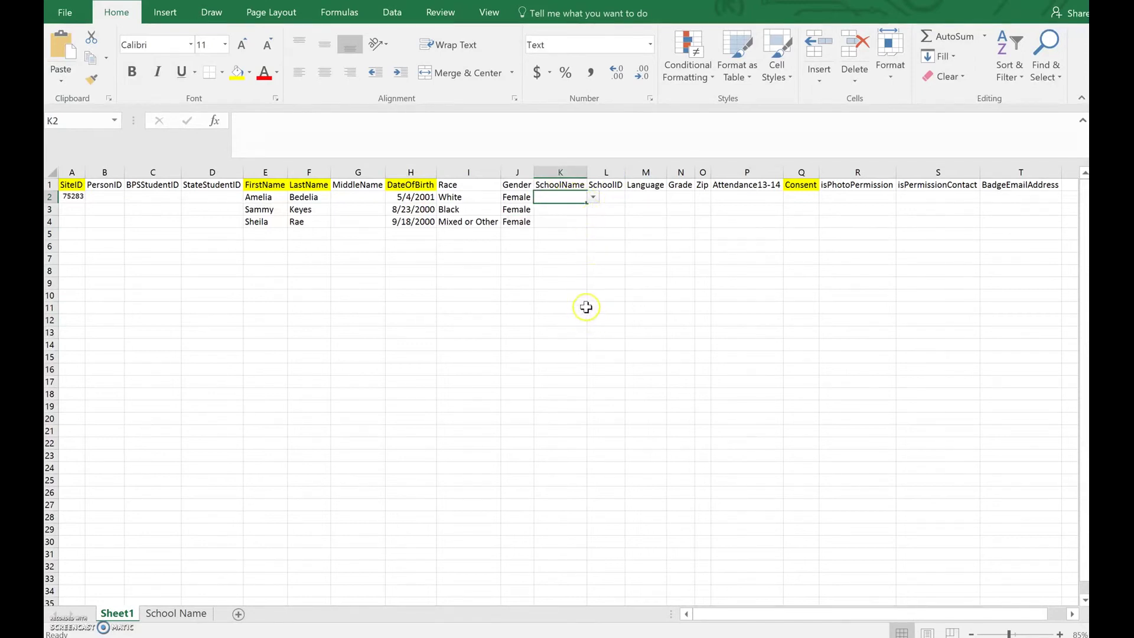
pyautogui.click(650, 198)
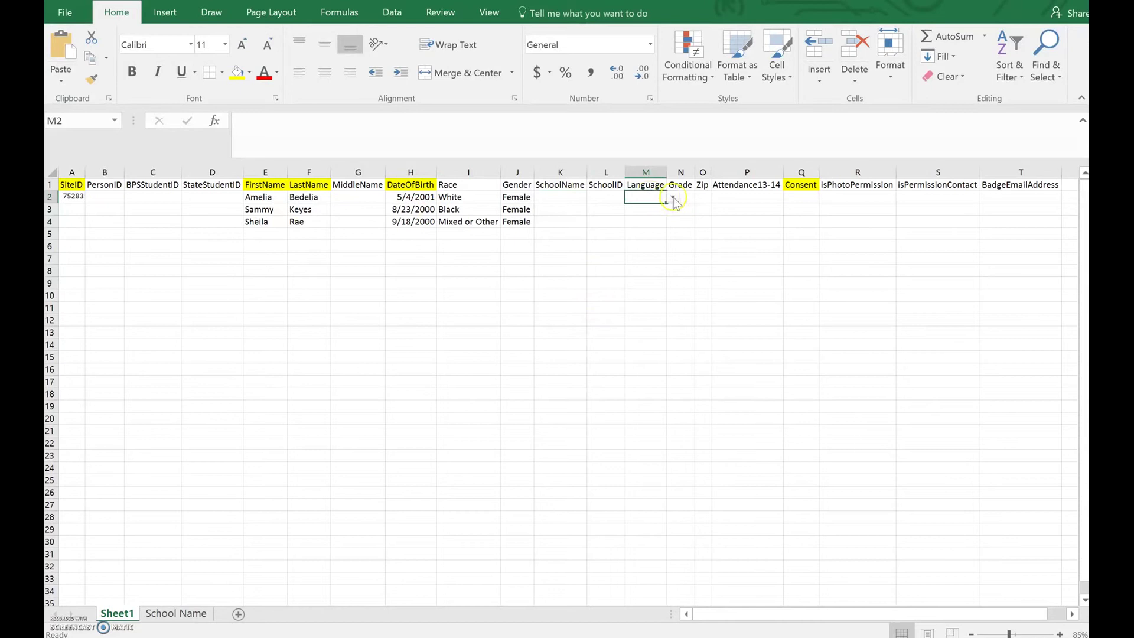
pyautogui.click(683, 198)
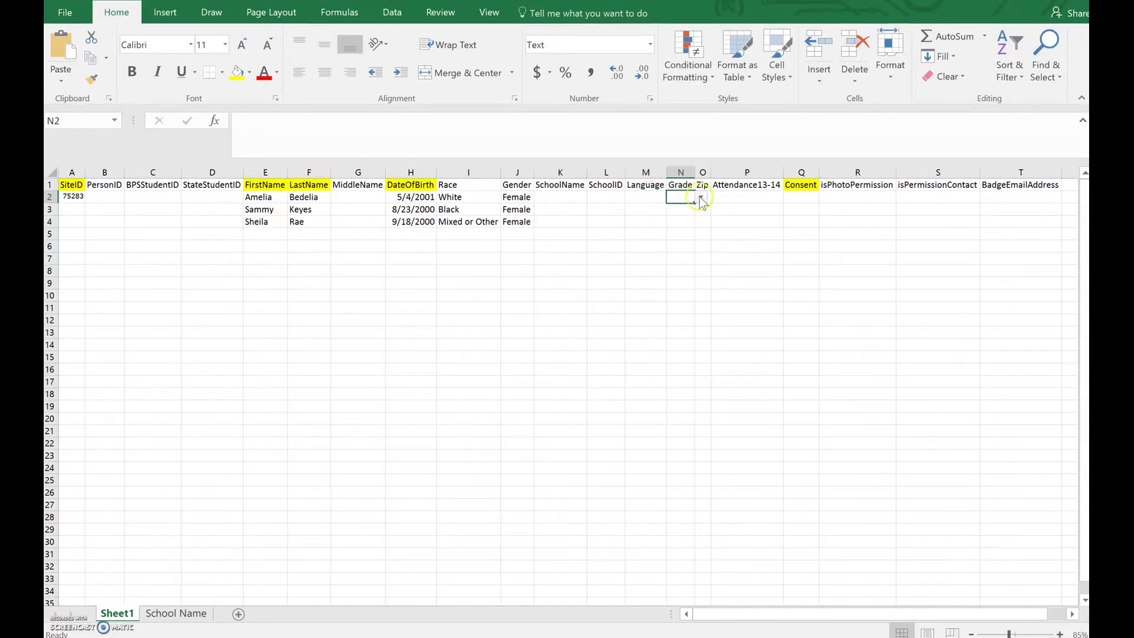
pyautogui.click(700, 198)
pyautogui.click(676, 248)
pyautogui.click(679, 214)
pyautogui.click(672, 197)
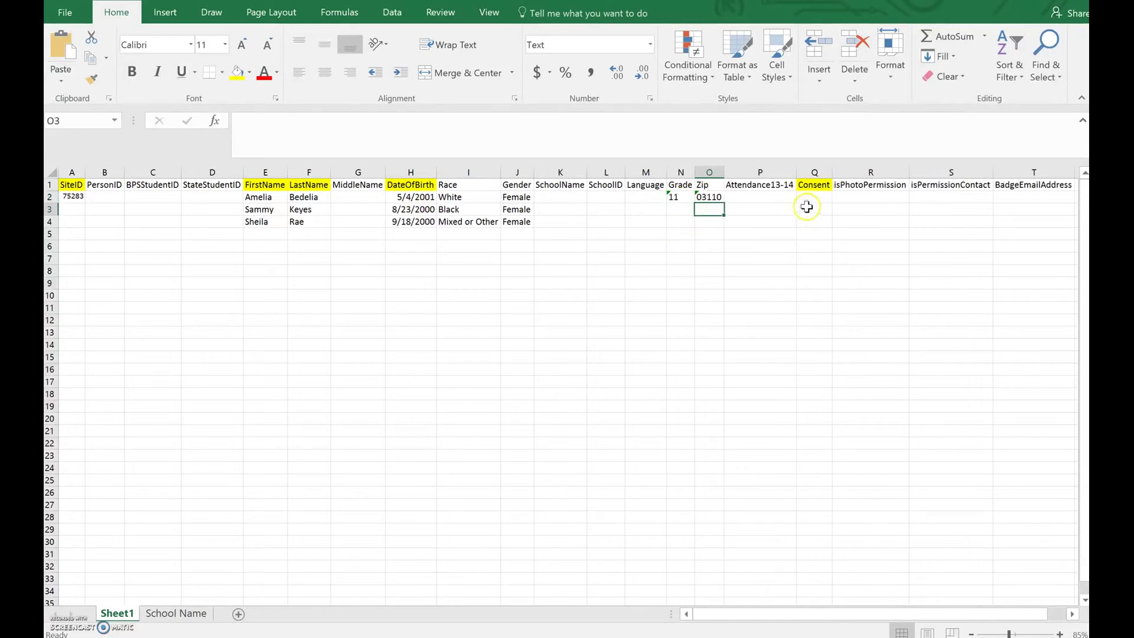
# - Set the Consent values to 1 in row 2, 0 in row 3 and 1 in row 4
pyautogui.click(820, 188)
pyautogui.click(814, 209)
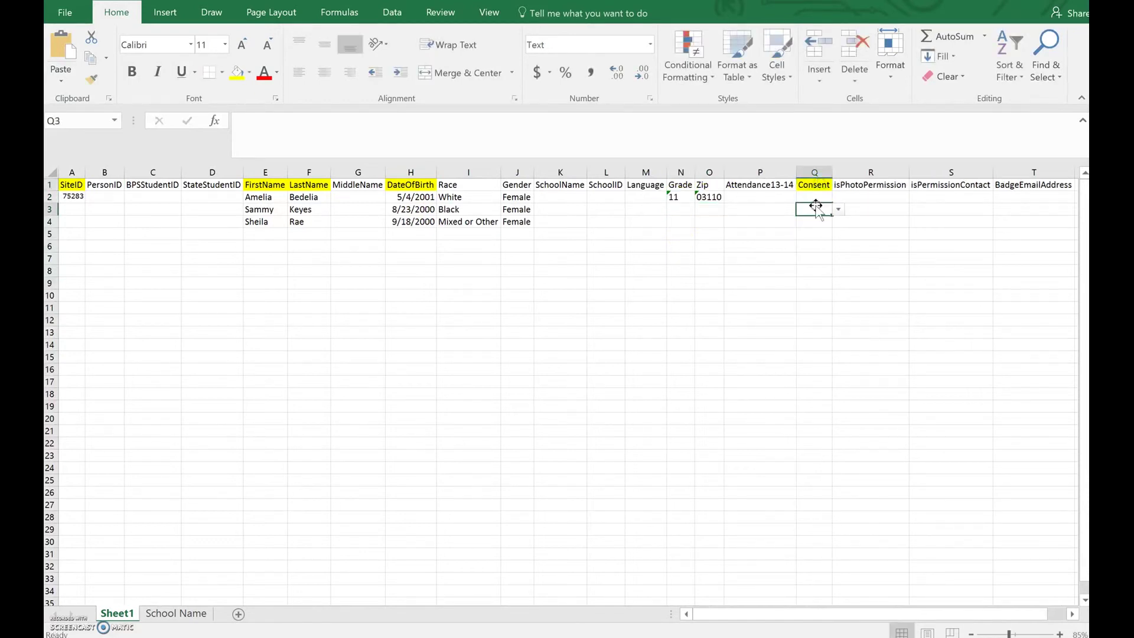
pyautogui.click(806, 195)
pyautogui.click(839, 197)
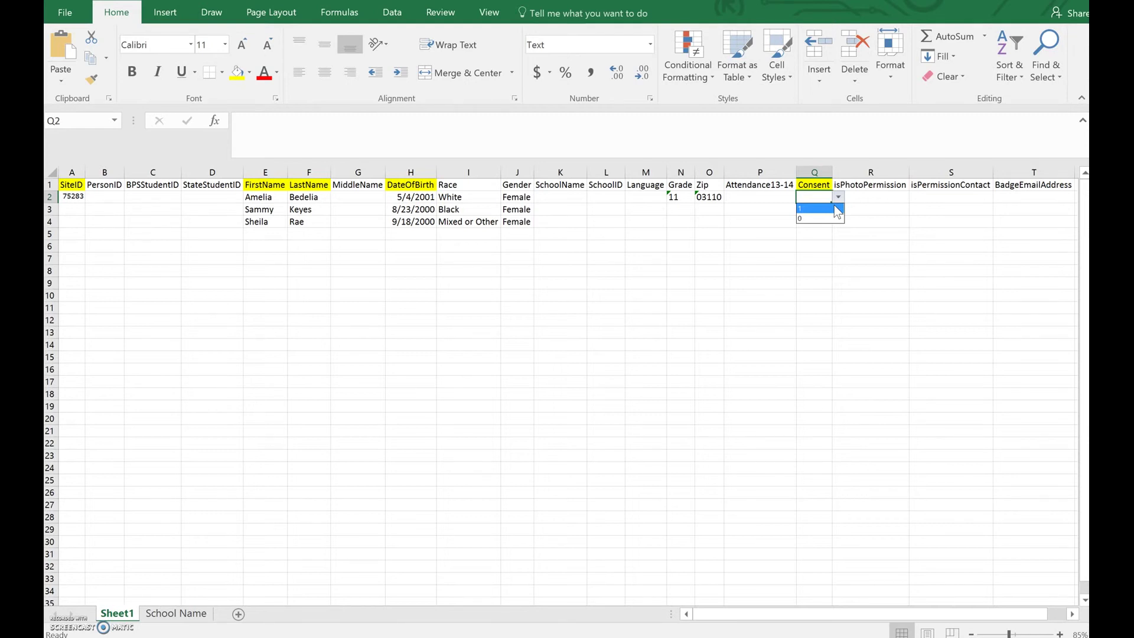
pyautogui.click(836, 208)
pyautogui.click(816, 211)
pyautogui.click(839, 211)
pyautogui.click(821, 229)
pyautogui.click(821, 224)
pyautogui.click(839, 222)
pyautogui.click(820, 234)
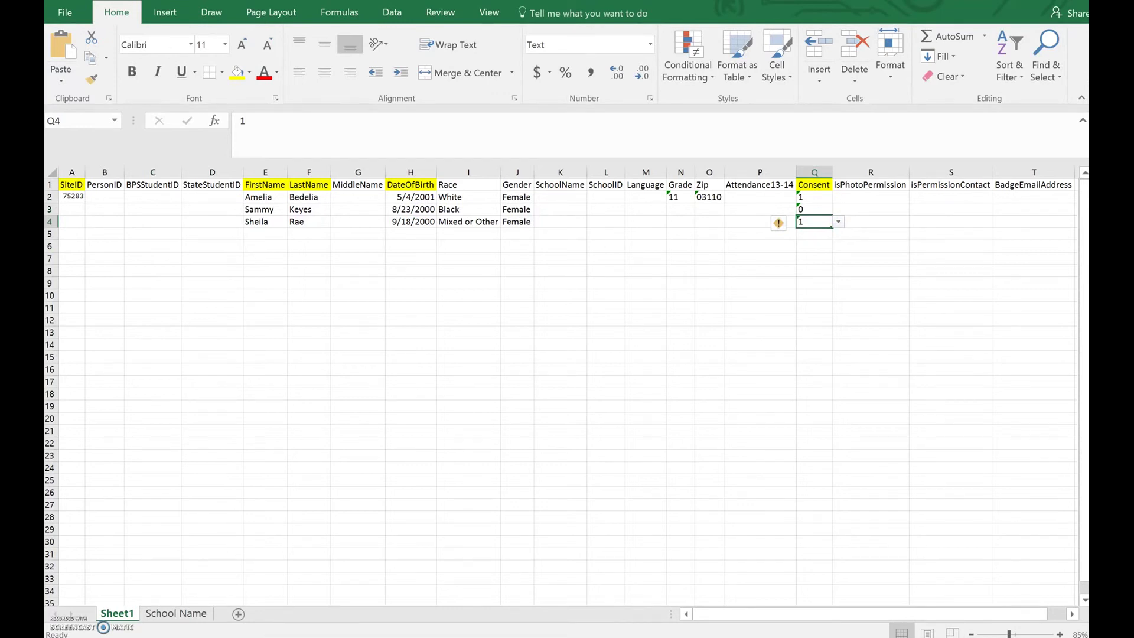
# - Copy the SiteID from row 2 down into rows 3 and 4, and check the required columns of all three participants
pyautogui.click(80, 198)
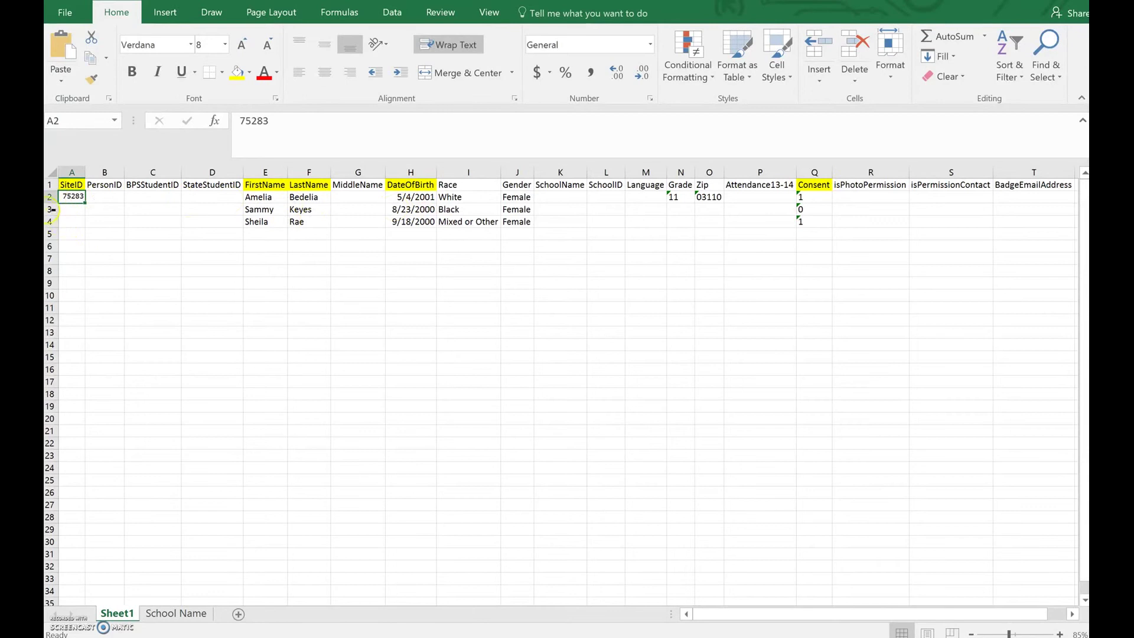
pyautogui.moveTo(83, 202); pyautogui.dragTo(85, 229)
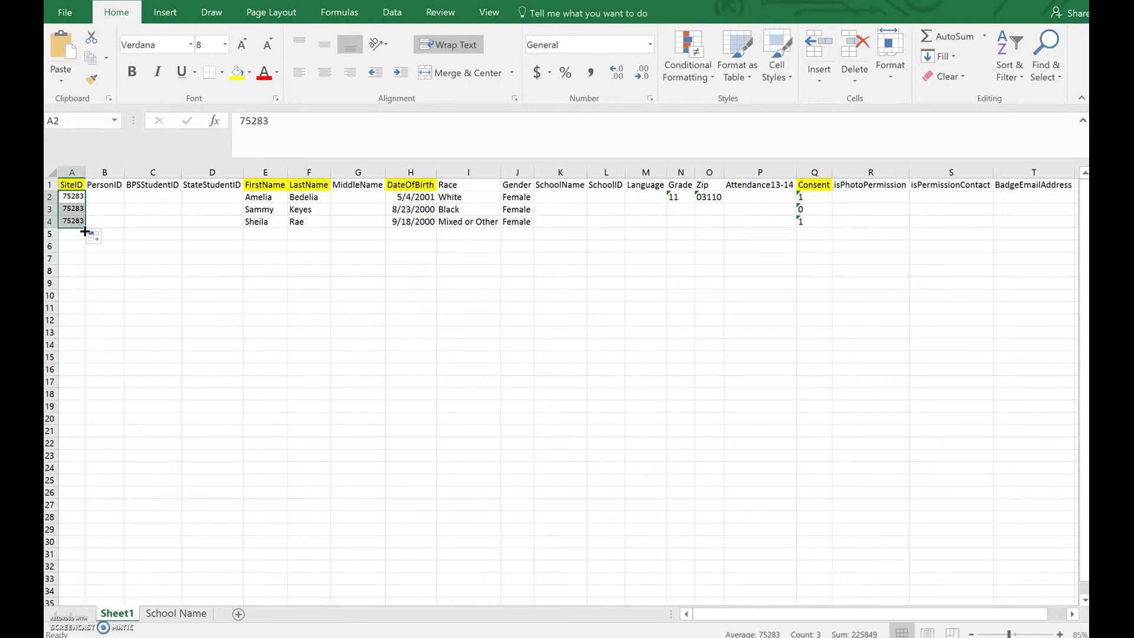
pyautogui.moveTo(50, 197); pyautogui.dragTo(55, 224)
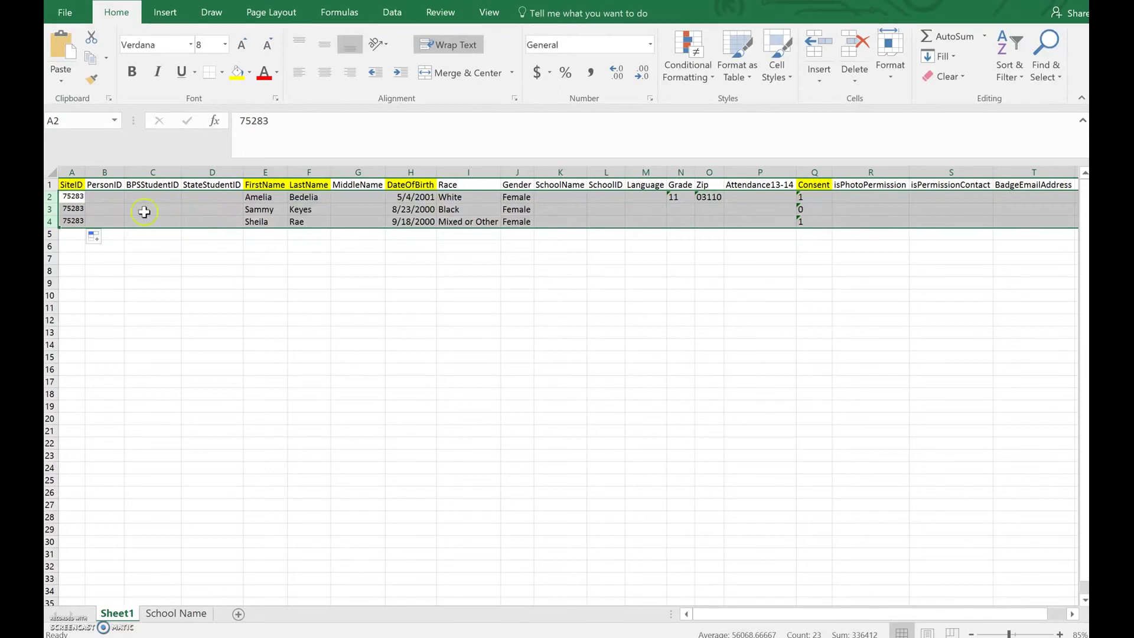
pyautogui.click(78, 197)
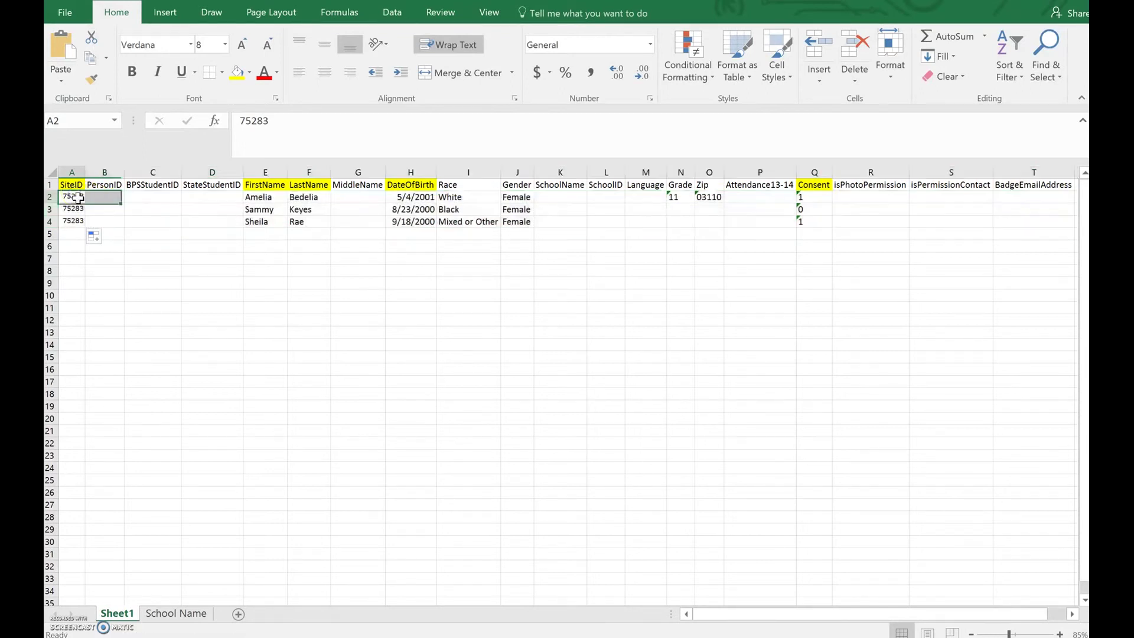
pyautogui.click(314, 197)
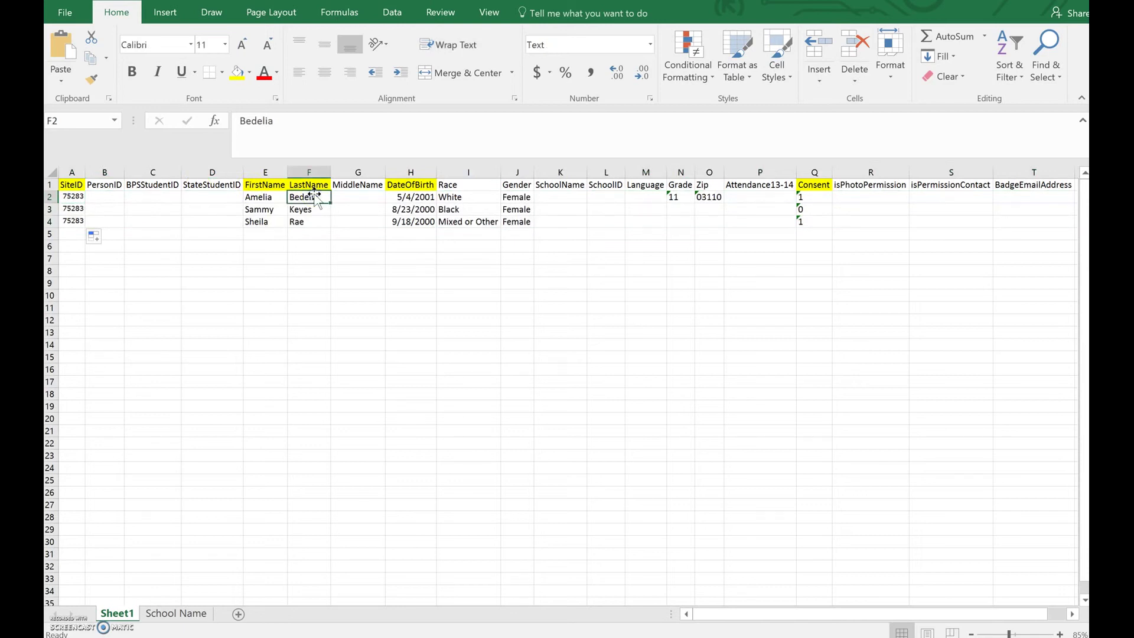
pyautogui.click(412, 197)
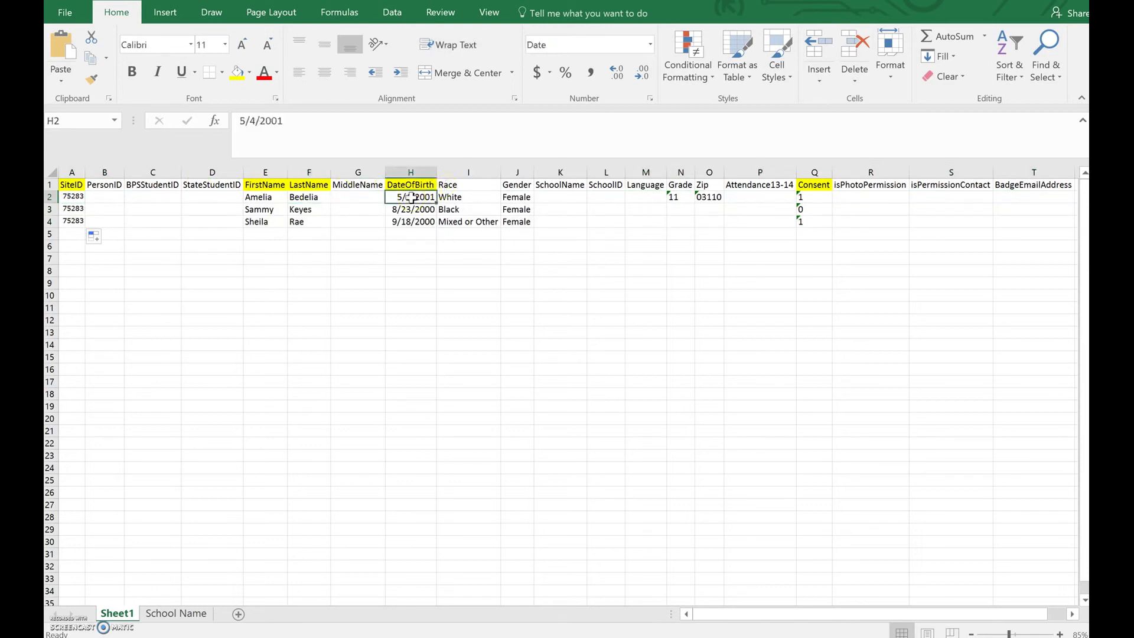
pyautogui.doubleClick(814, 189)
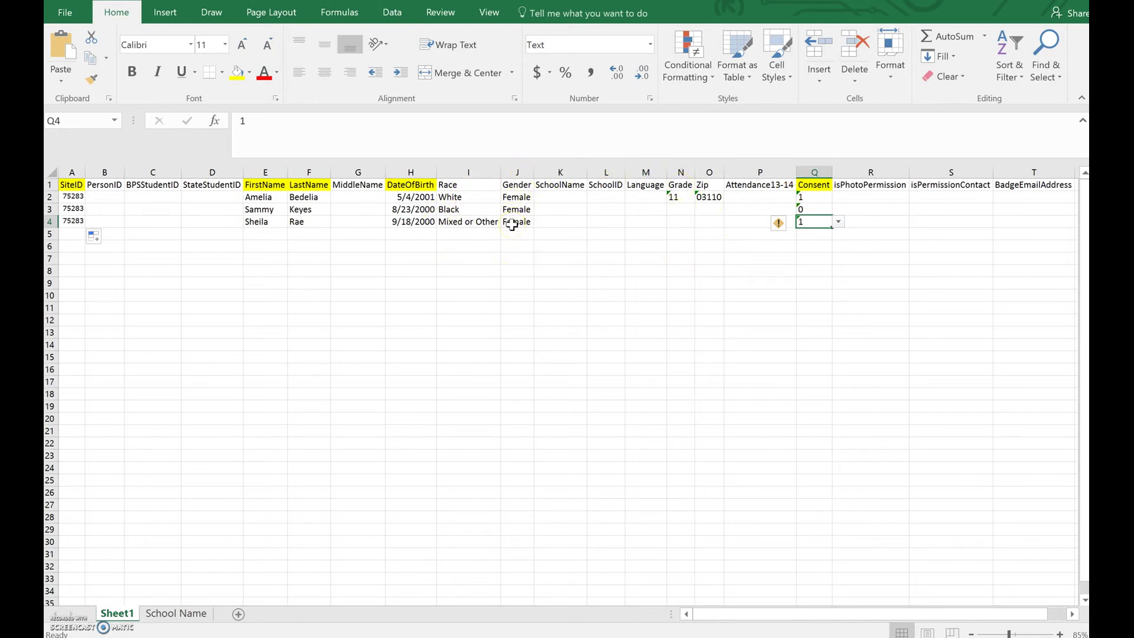
pyautogui.click(469, 198)
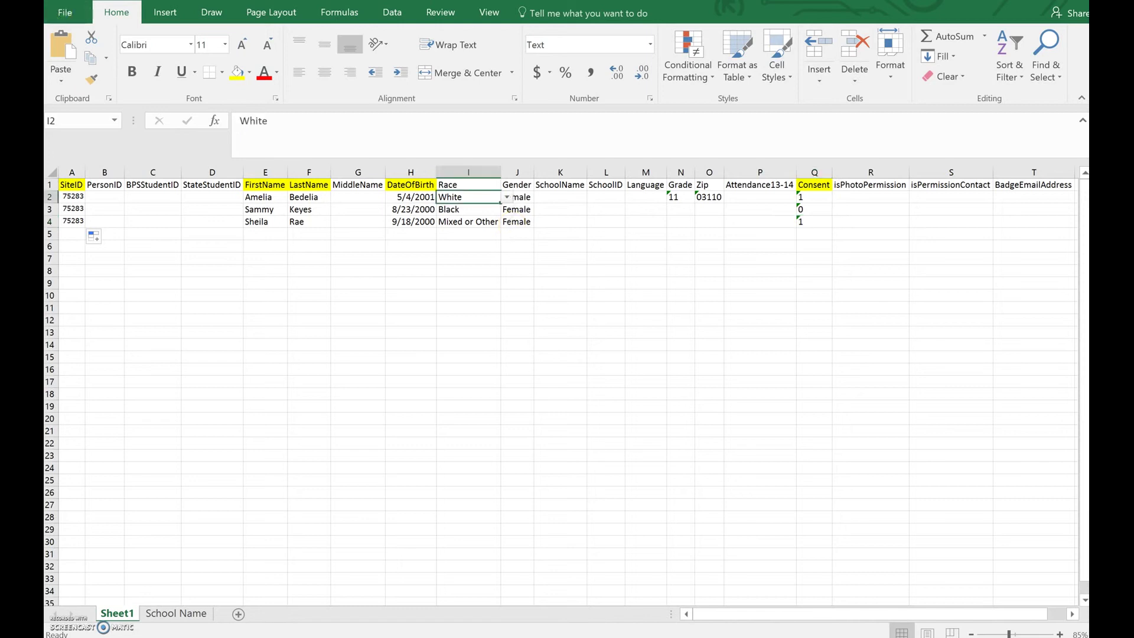
# - Save the workbook in Downloads as "Participant-Upload-Template_Tutorial Upload Test" and close it
pyautogui.click(65, 12)
pyautogui.click(83, 157)
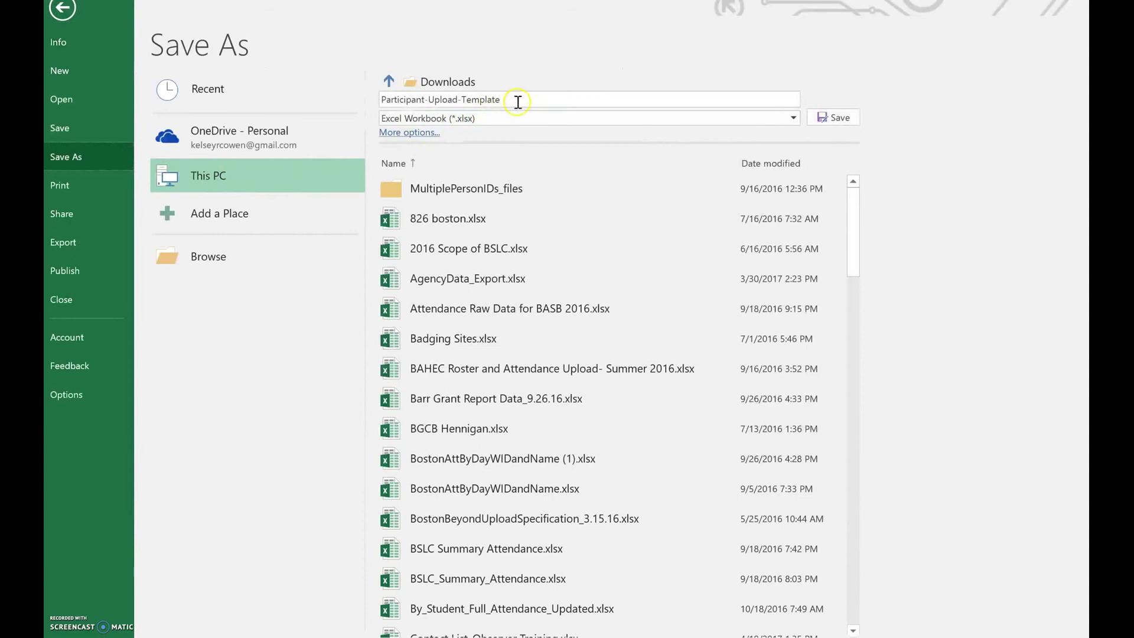
pyautogui.click(517, 101)
pyautogui.click(518, 102)
pyautogui.write('_Tutorial Upload Test')
pyautogui.click(830, 117)
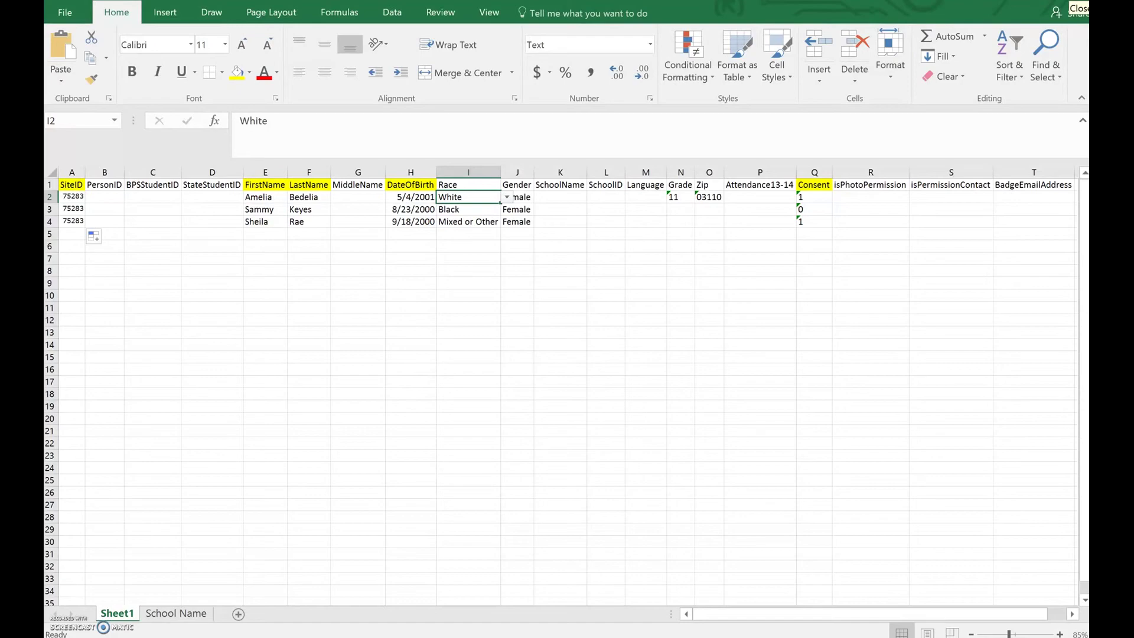
pyautogui.click(1071, 1)
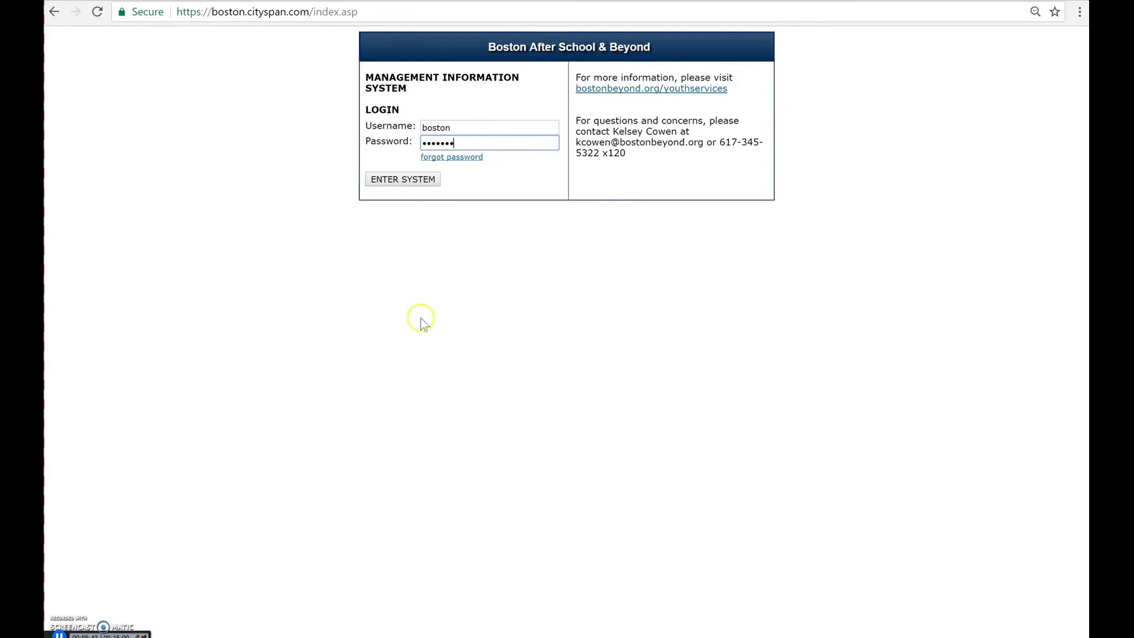
# - Switch to the Cityspan website, log in with the filled-in credentials and open Demo Site 1 of Sample Boston Agency
pyautogui.click(406, 181)
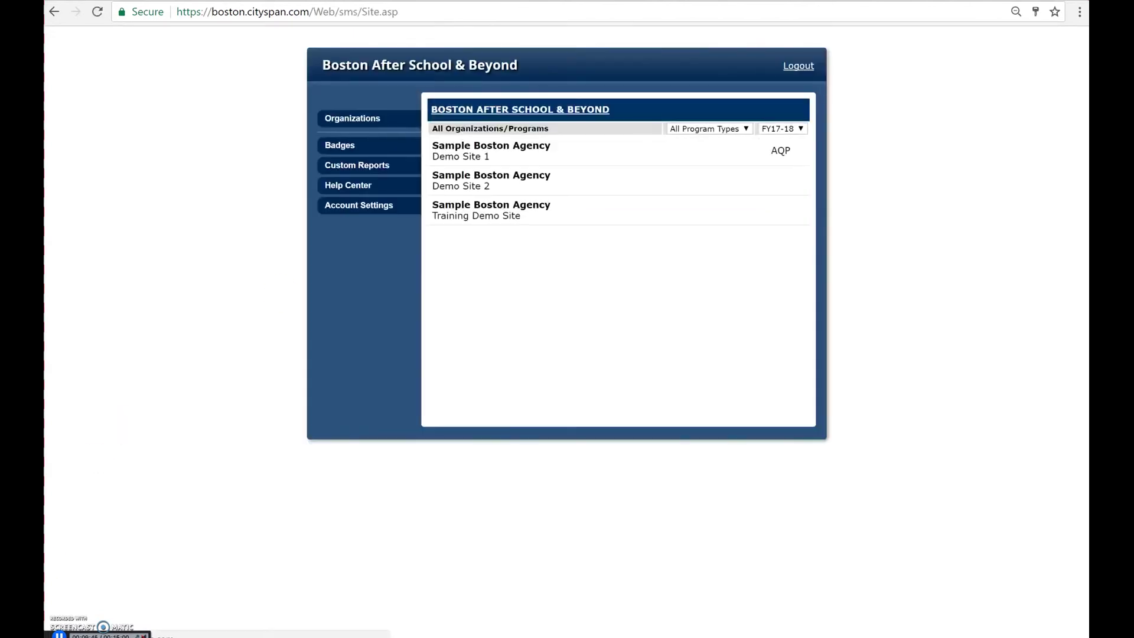
pyautogui.click(556, 164)
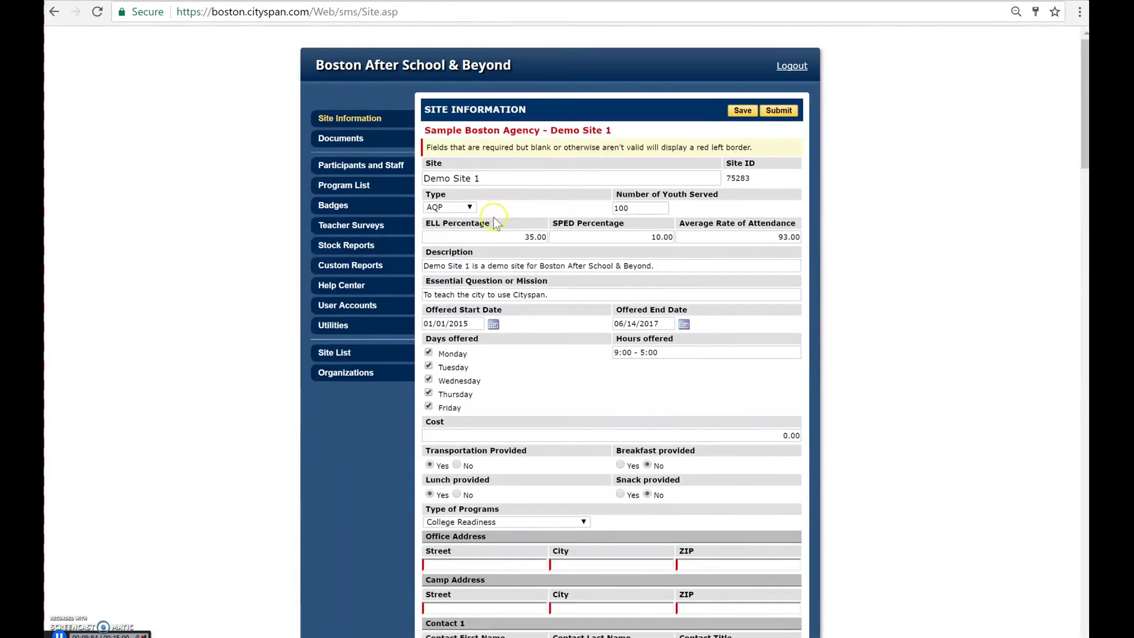
# - Return to the agency's site list and open its Data Upload Tool
pyautogui.click(384, 317)
pyautogui.click(373, 354)
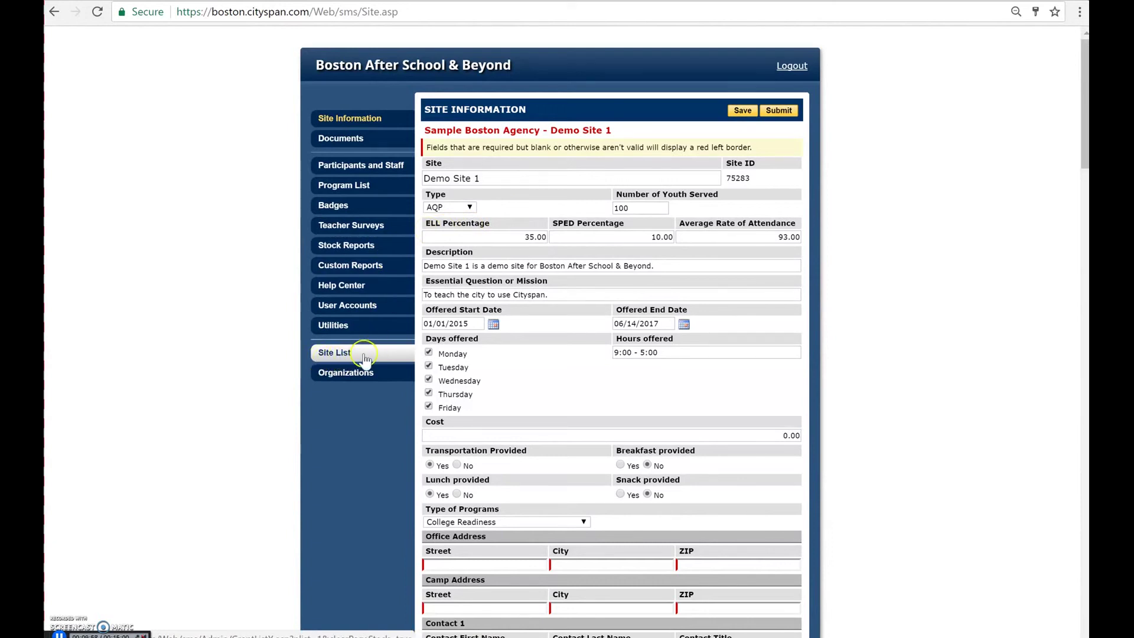
pyautogui.click(364, 354)
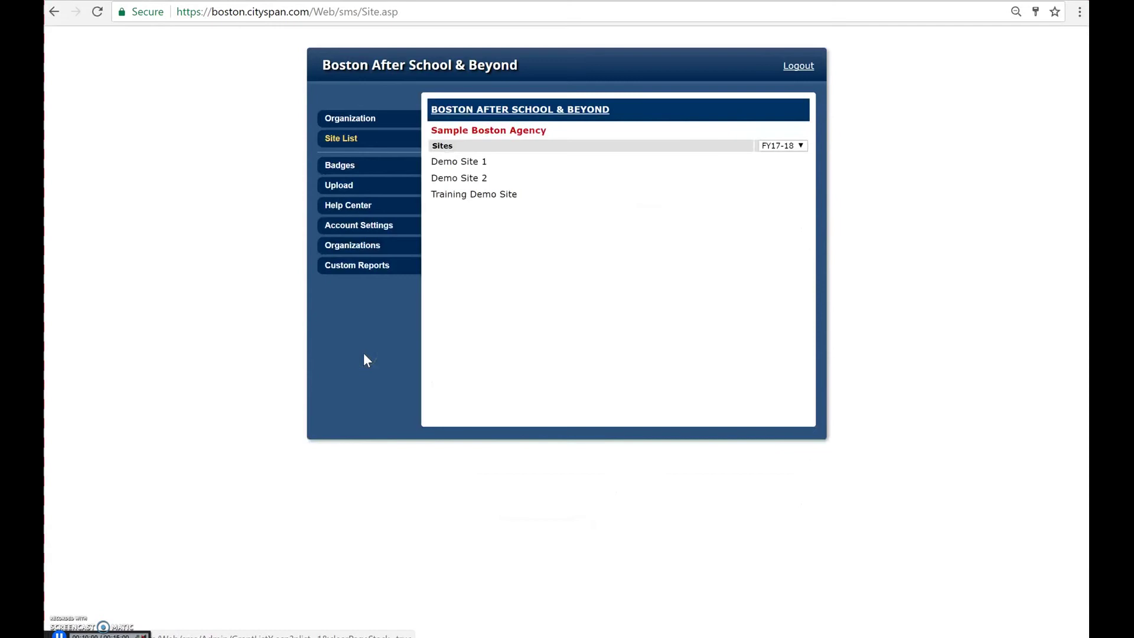
pyautogui.click(349, 189)
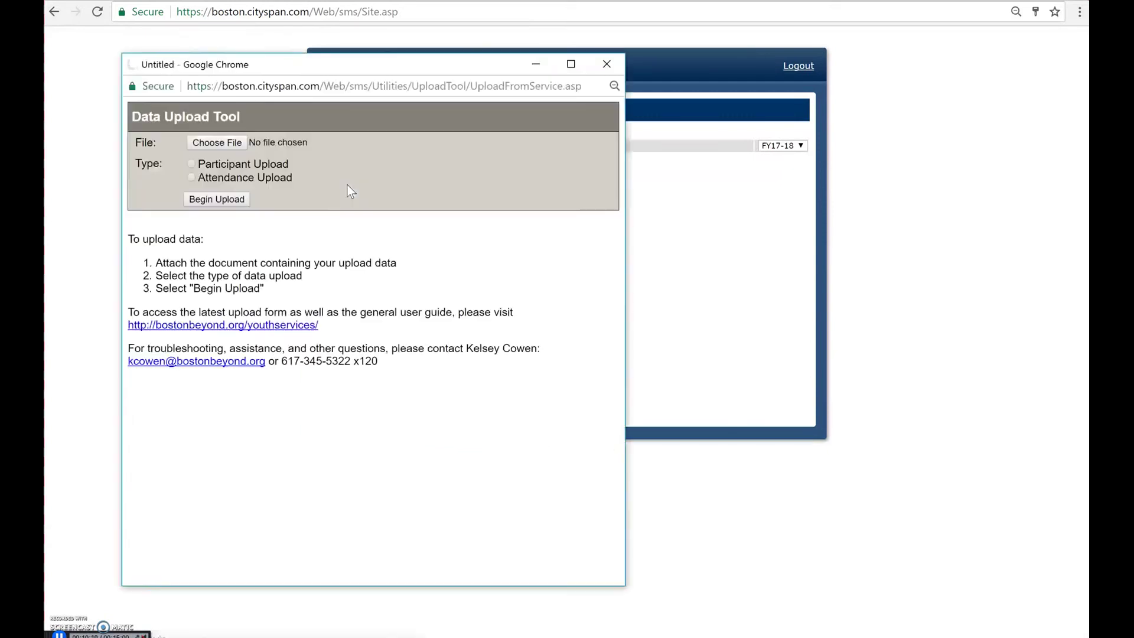
# - Attach the Tutorial Upload Test workbook from Downloads, select Participant Upload as the type and begin the upload
pyautogui.click(215, 148)
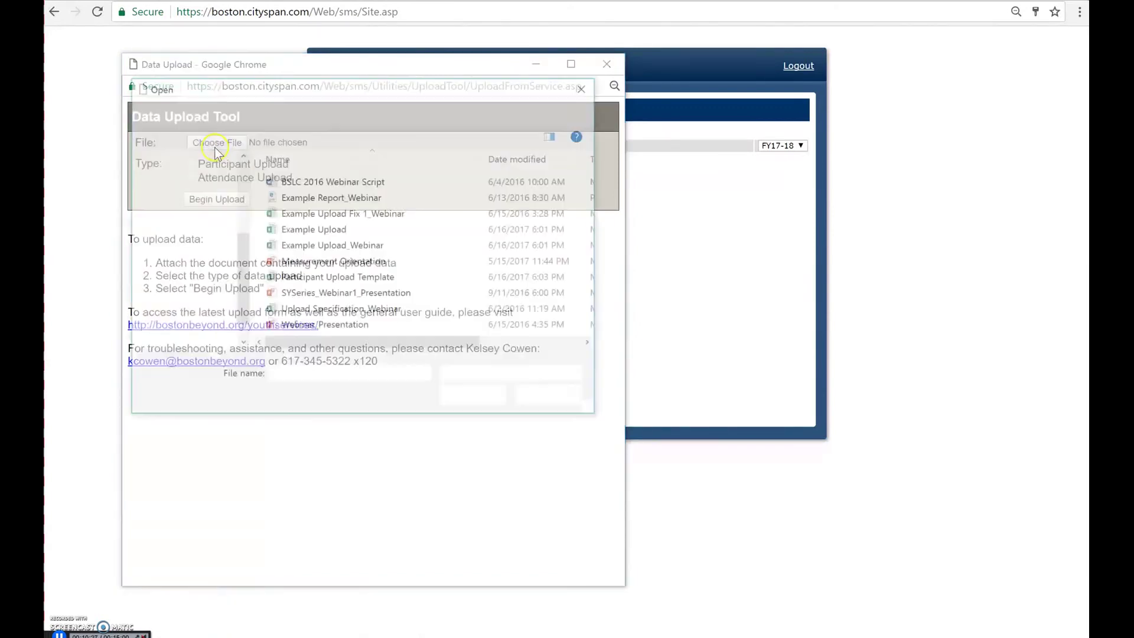
pyautogui.moveTo(240, 283); pyautogui.dragTo(237, 186)
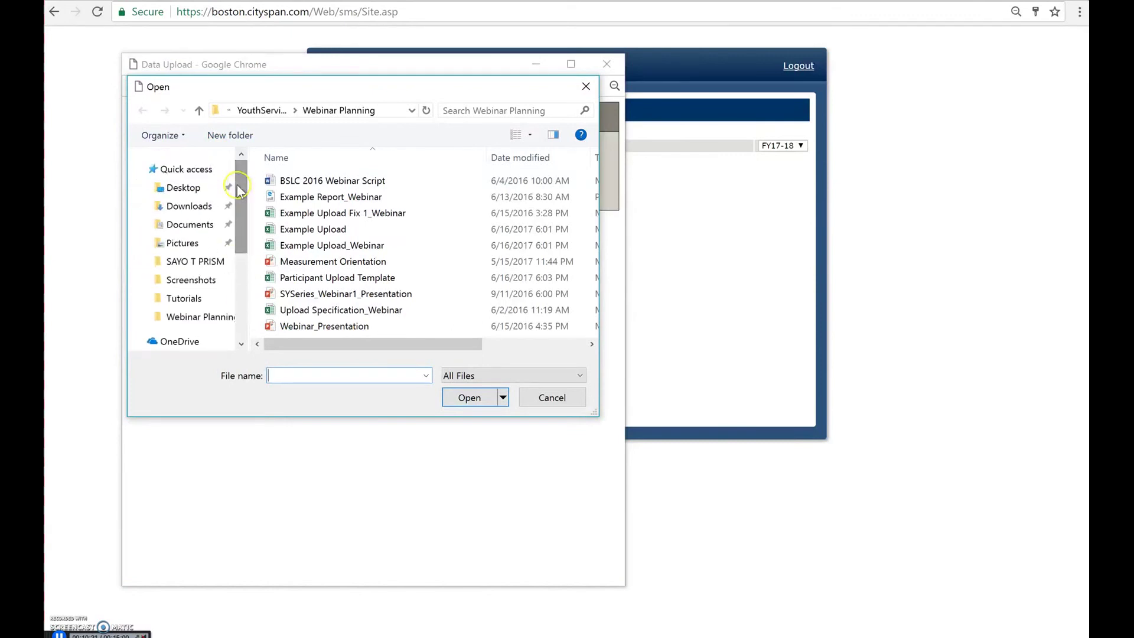
pyautogui.click(190, 205)
pyautogui.doubleClick(391, 183)
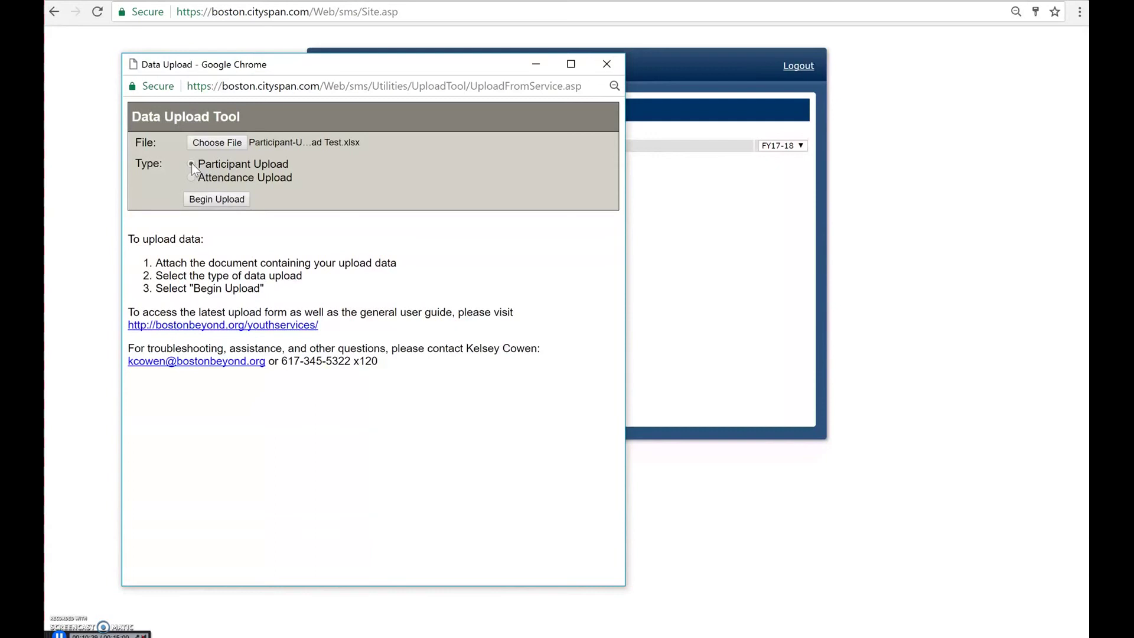
pyautogui.click(218, 201)
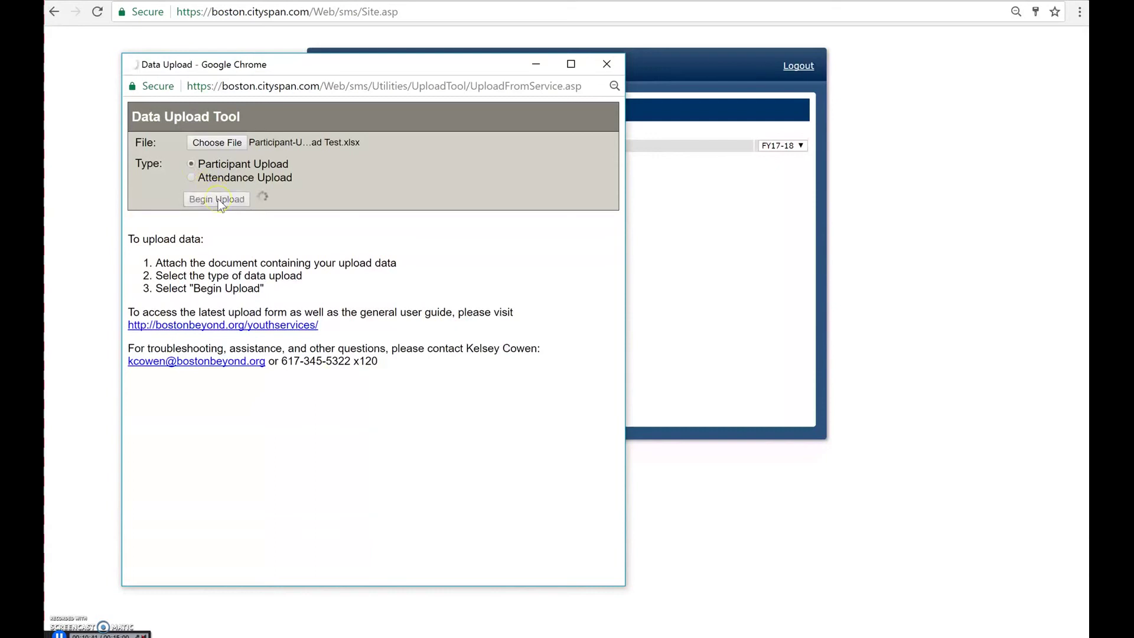